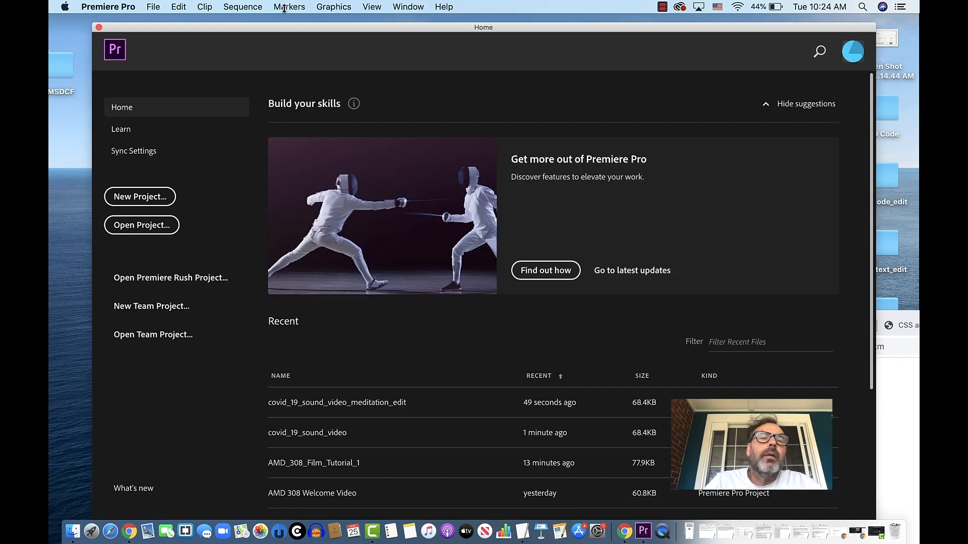
- Create a new project named film_sound_project_edit1 in the AMD 308 folder
drag(241, 26, 217, 28)
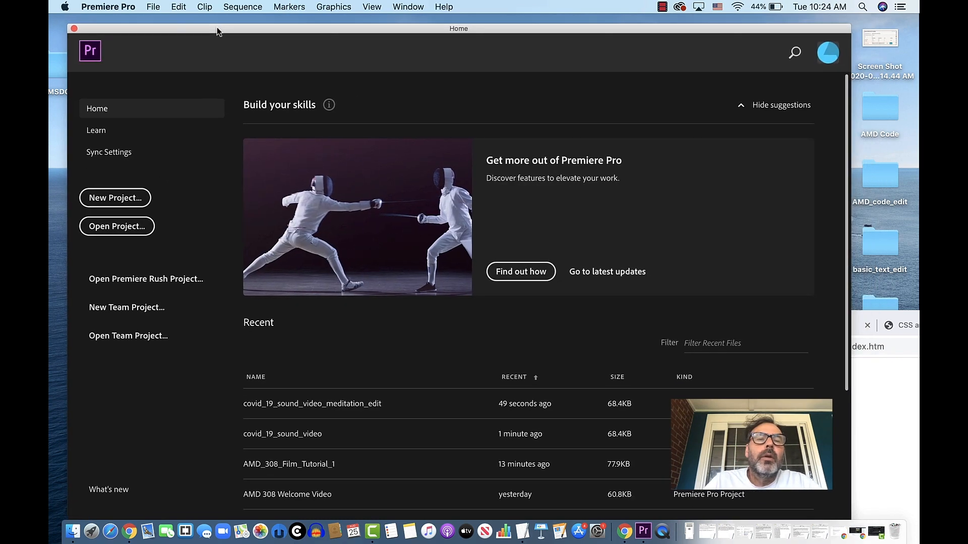
click(120, 201)
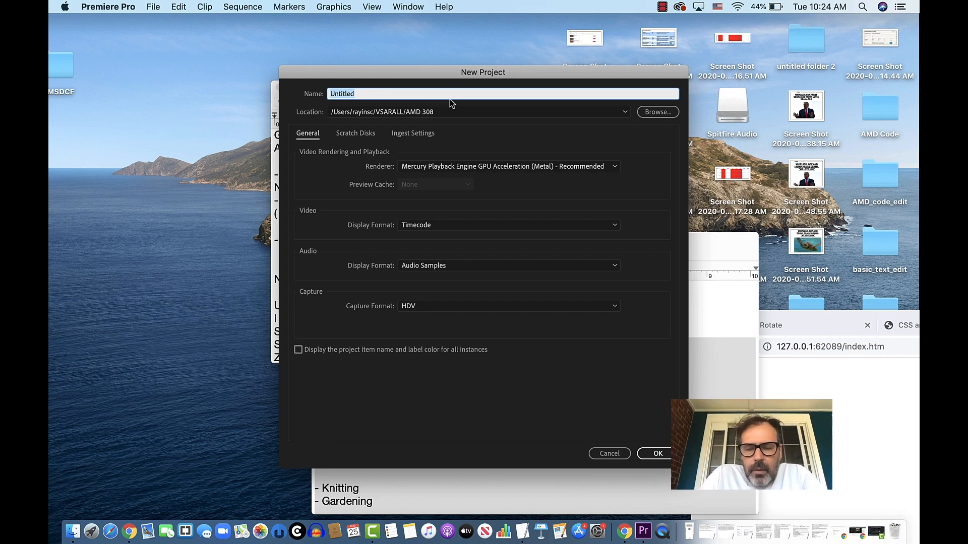
text(film)
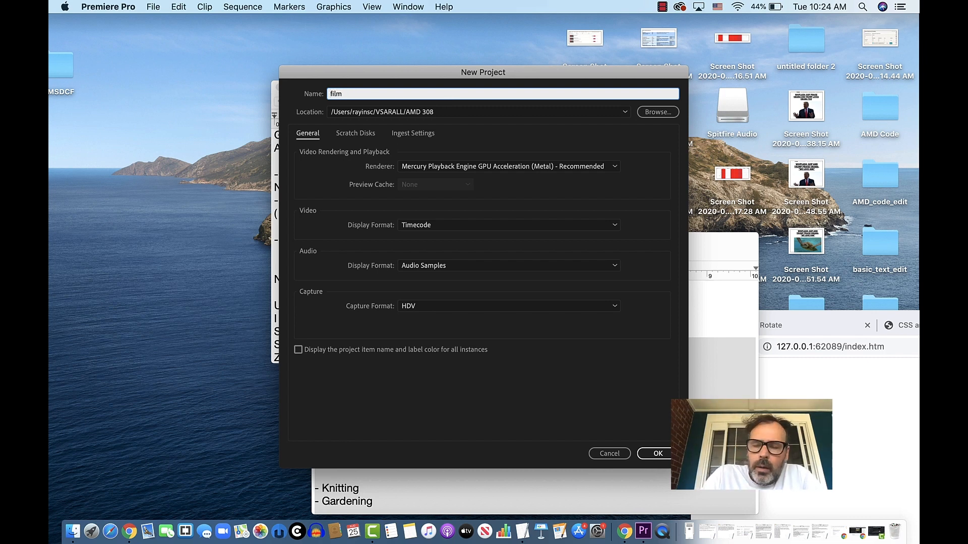
text(_sound)
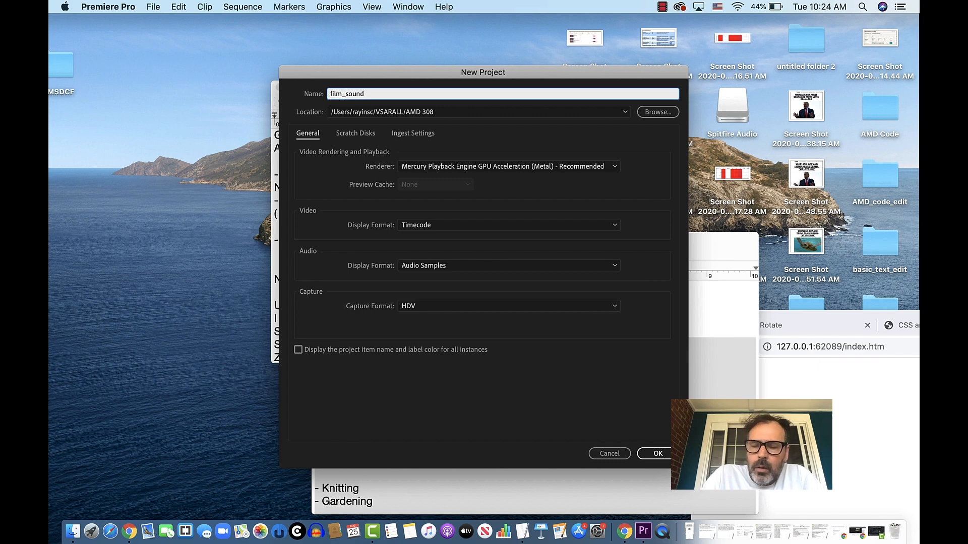
text(_project)
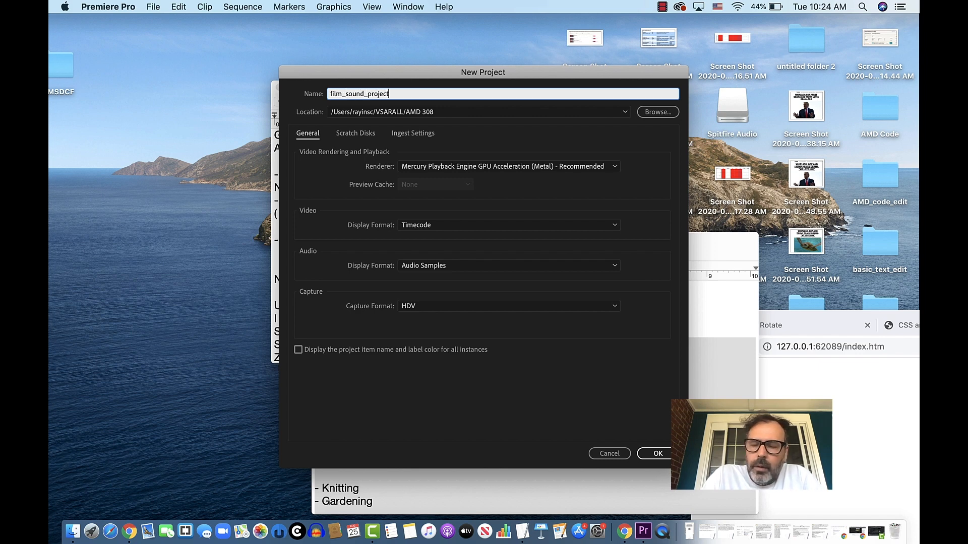
text(_edit)
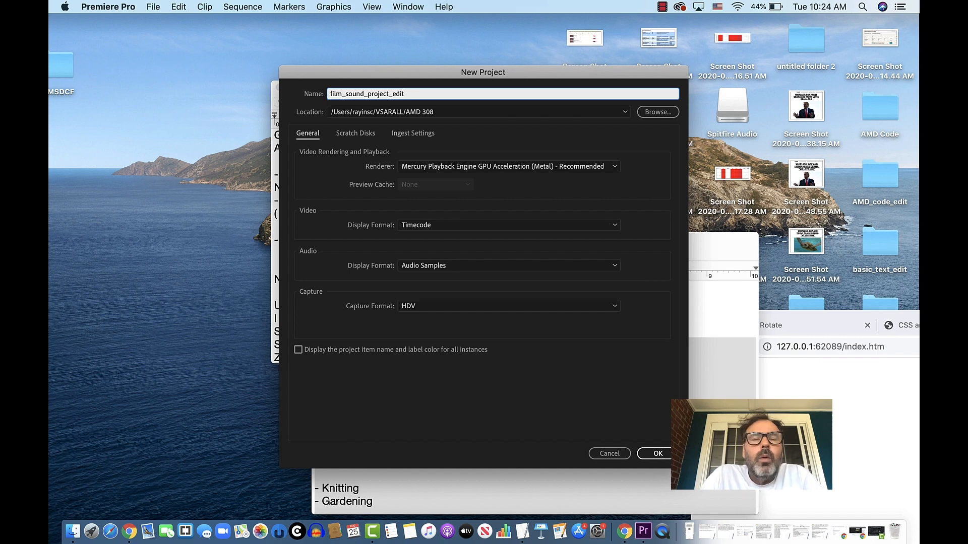
text(1)
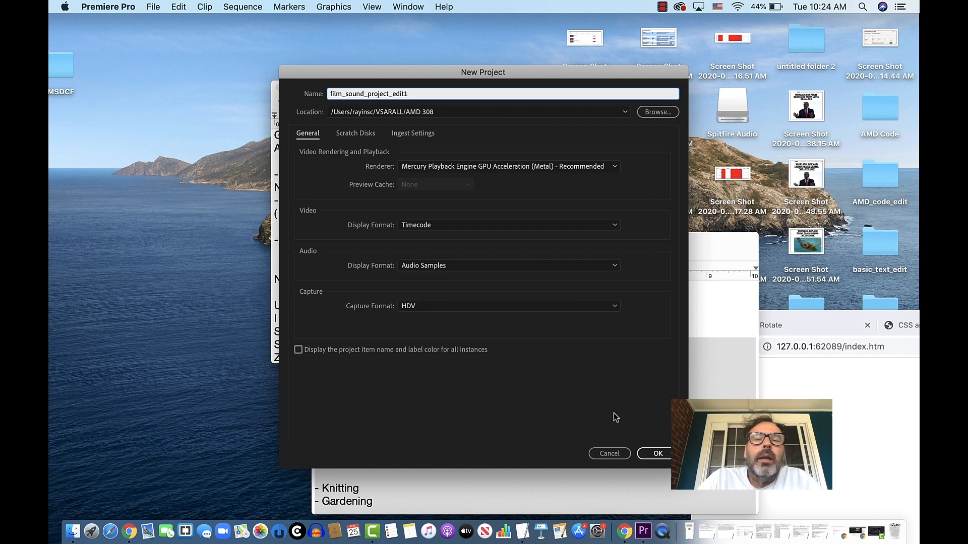
click(660, 454)
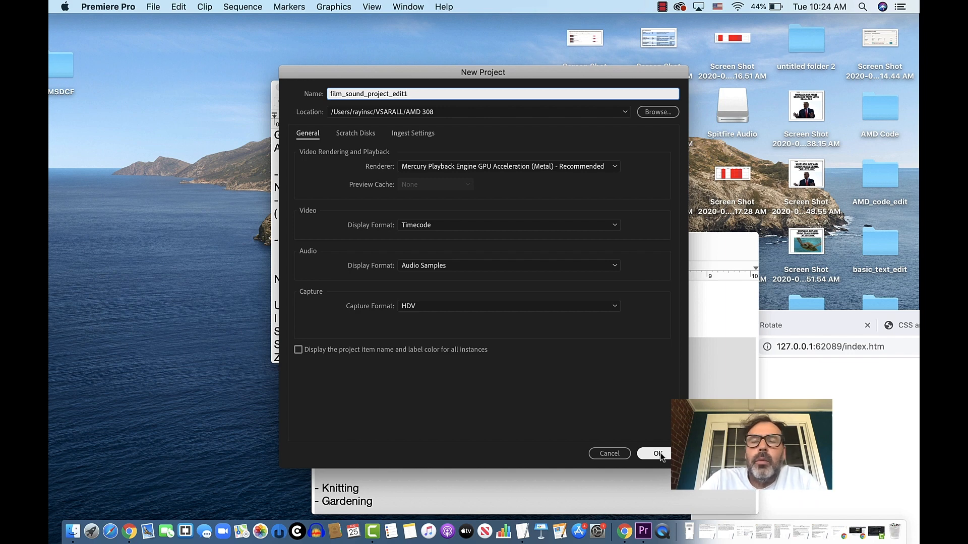
click(658, 453)
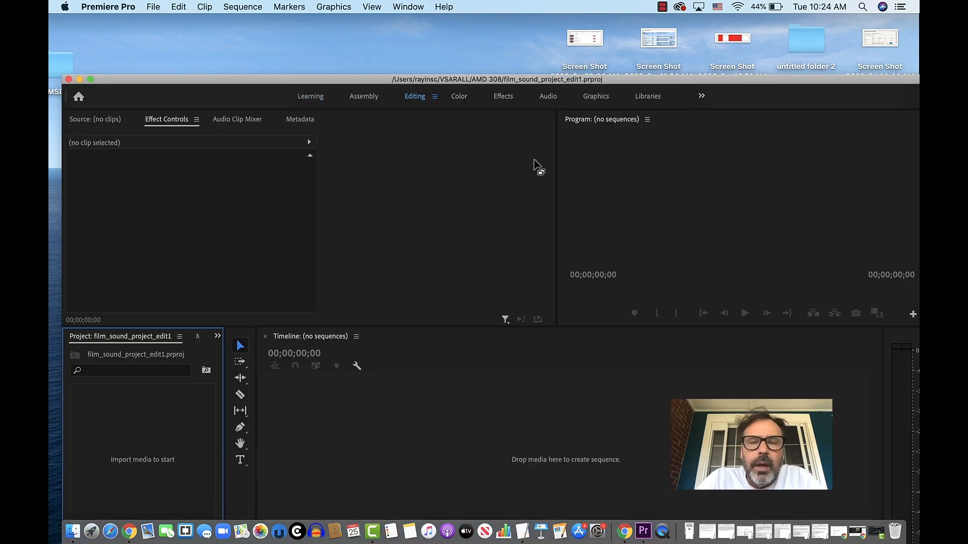
- Look at the Learning and Effects workspace layouts and return to the Editing workspace
drag(407, 79, 403, 30)
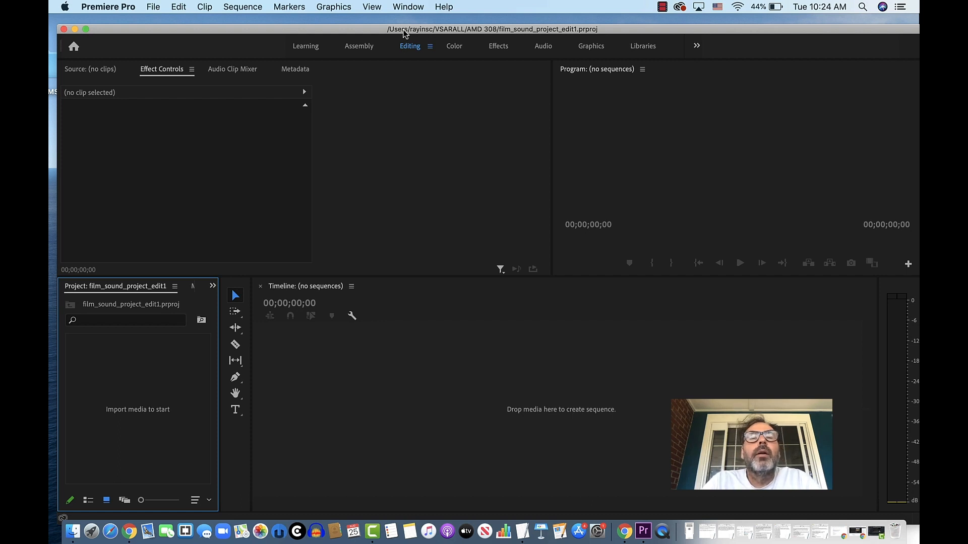
click(410, 7)
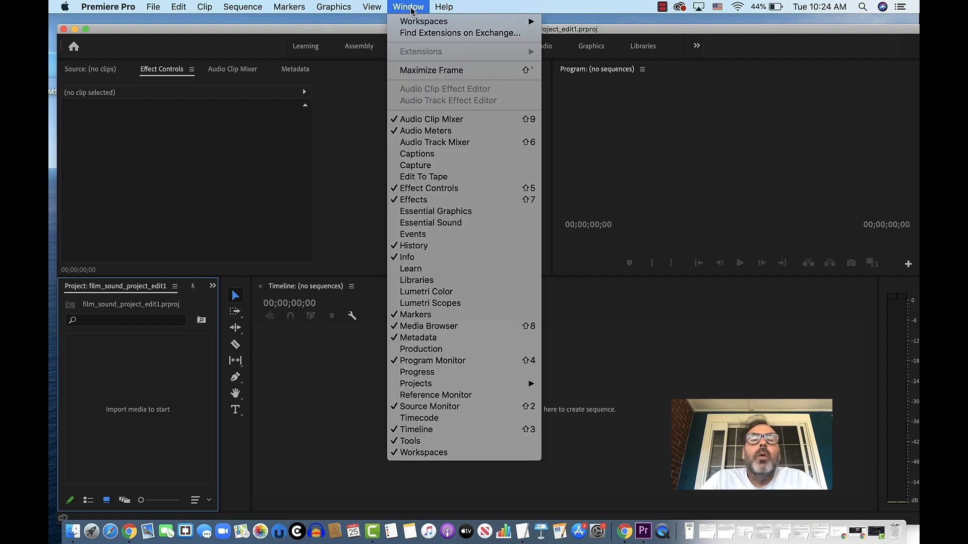
click(410, 8)
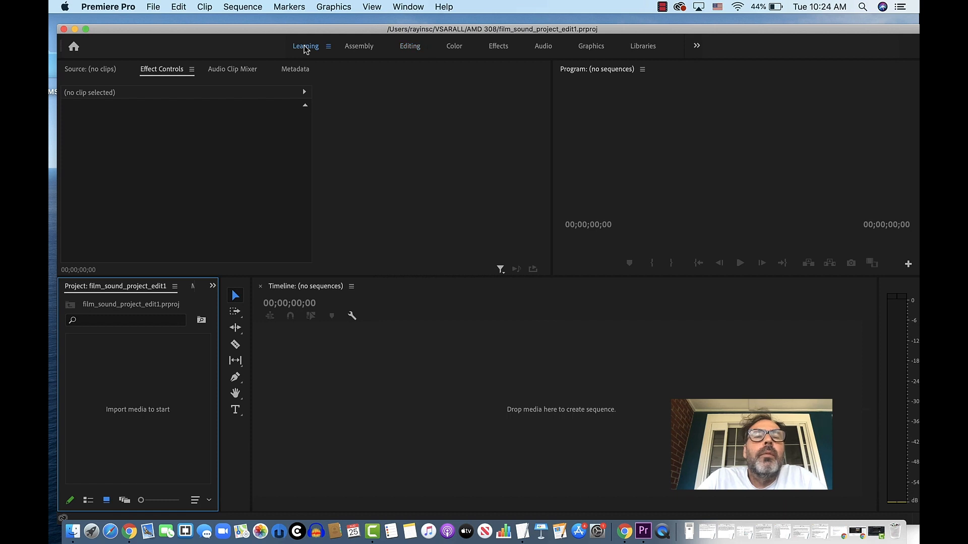
click(305, 47)
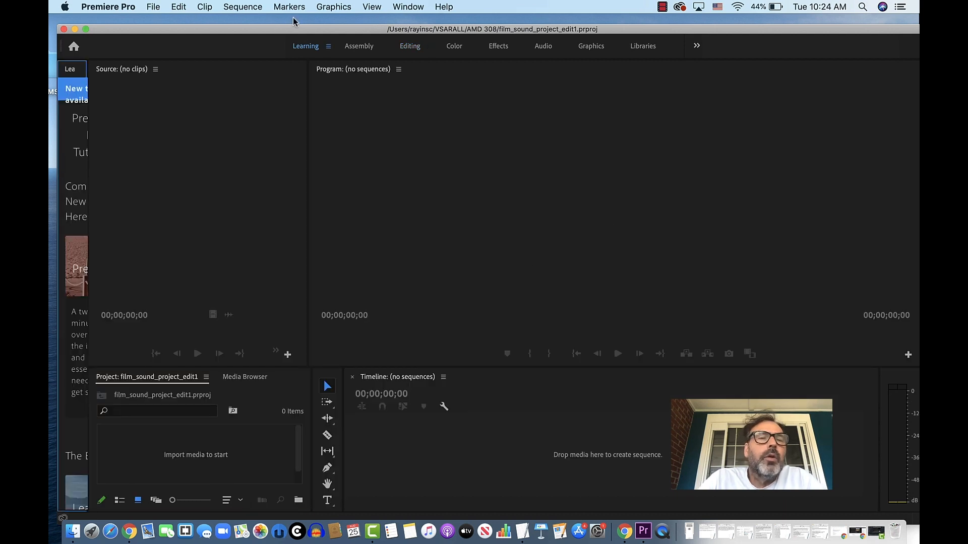
click(411, 49)
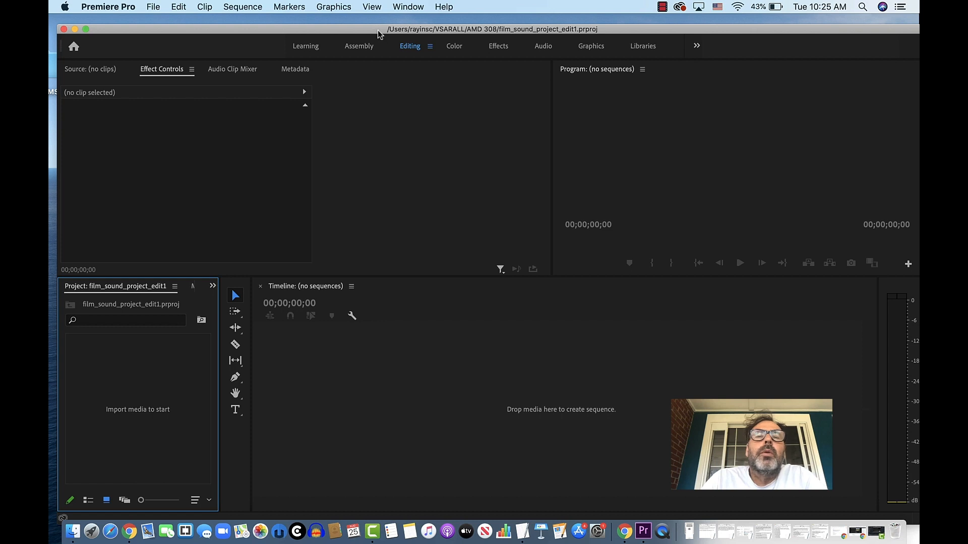
drag(379, 34, 369, 27)
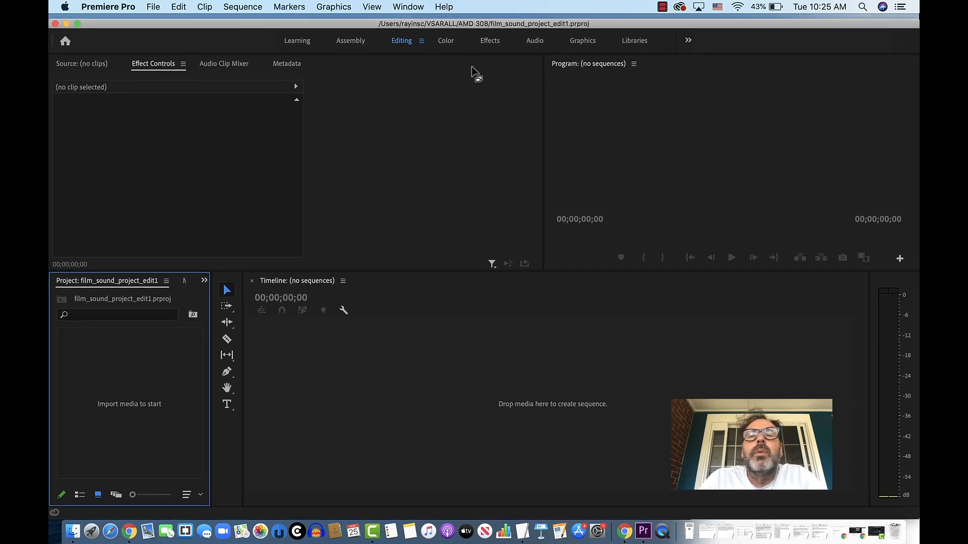
click(488, 44)
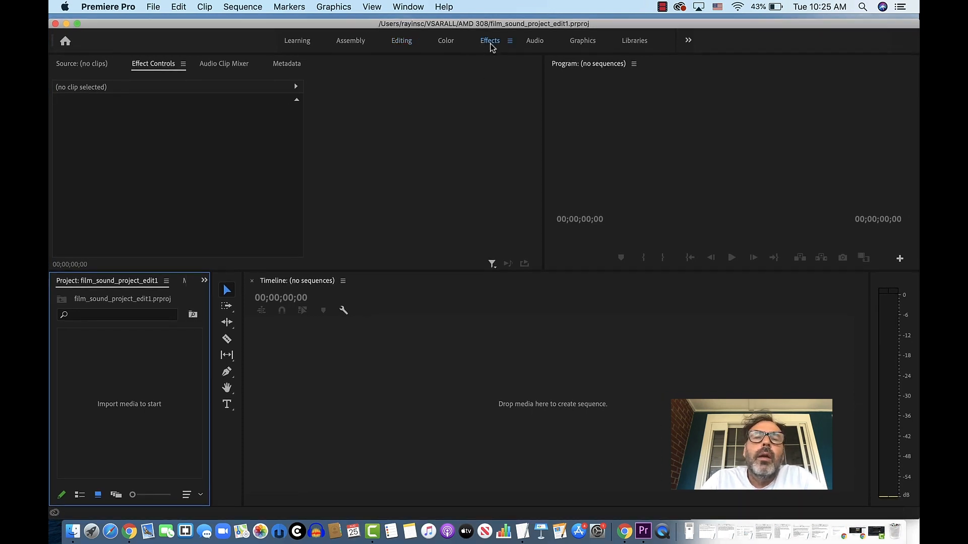
drag(518, 24, 484, 23)
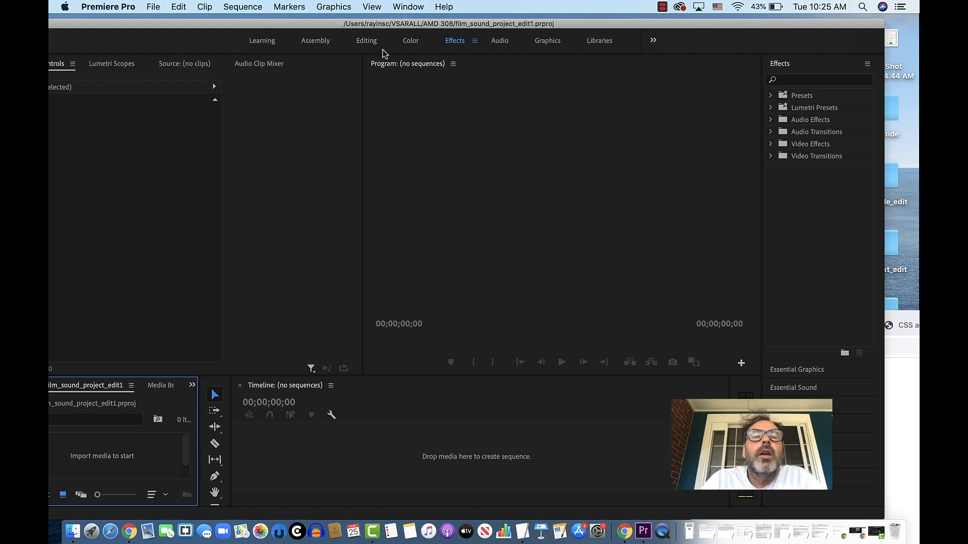
click(366, 41)
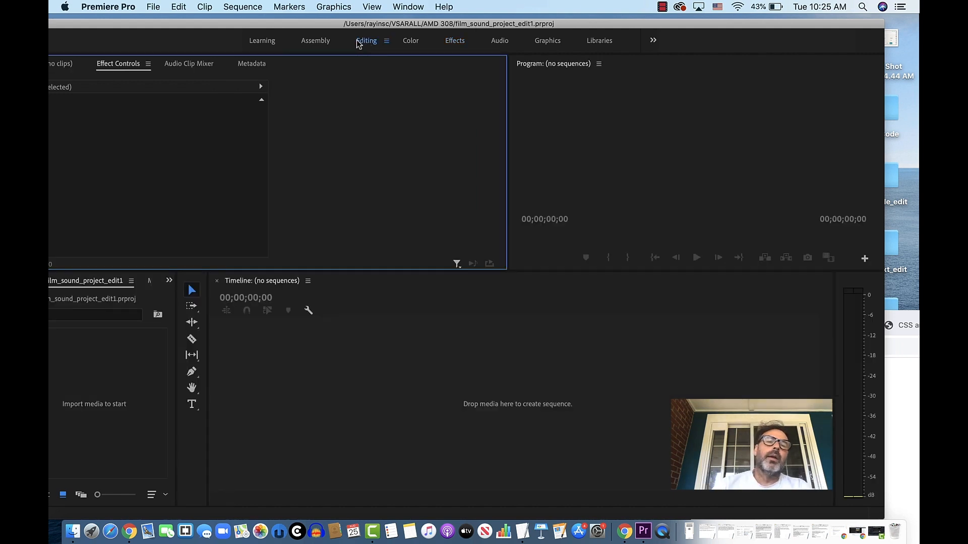
drag(347, 25, 412, 28)
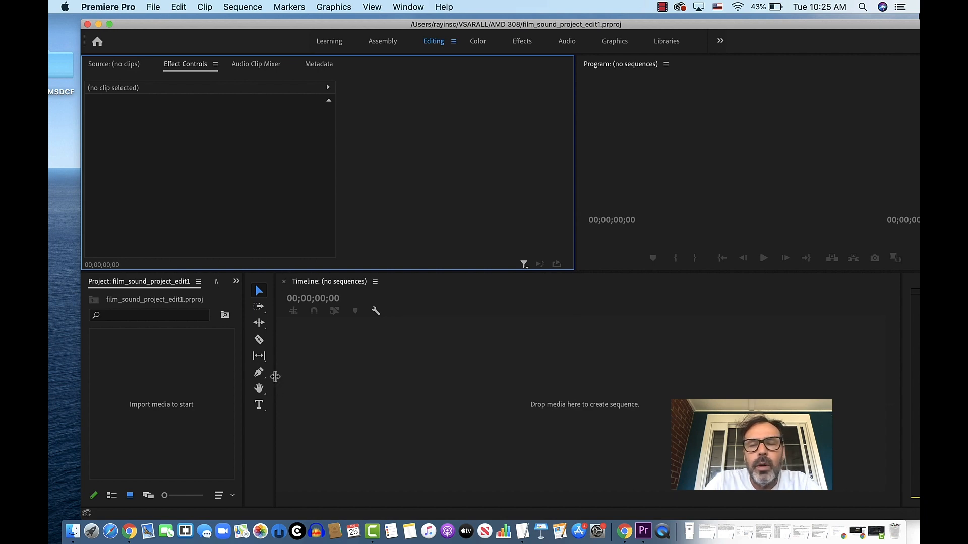
- Widen the Tools panel into several columns and enlarge the Project panel beside it
drag(275, 376, 328, 376)
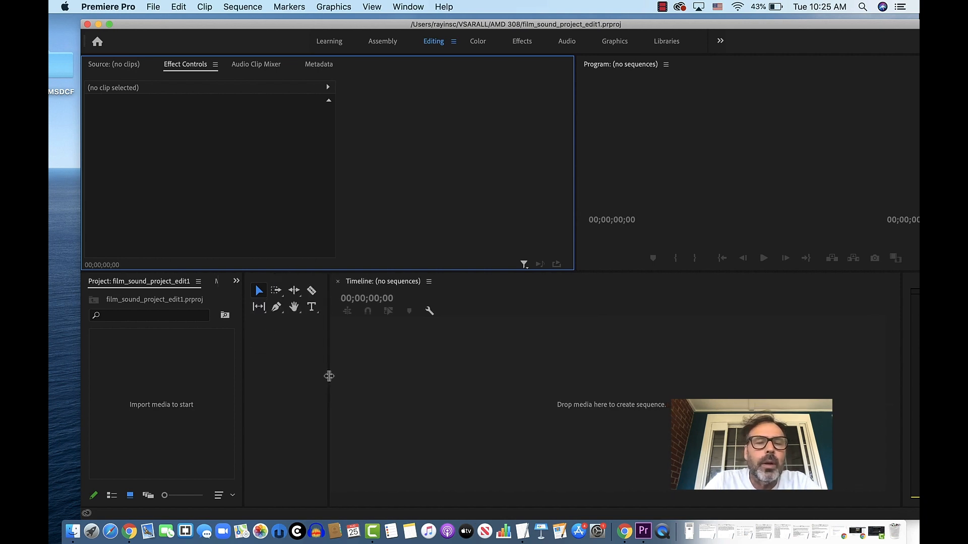
drag(242, 369, 267, 372)
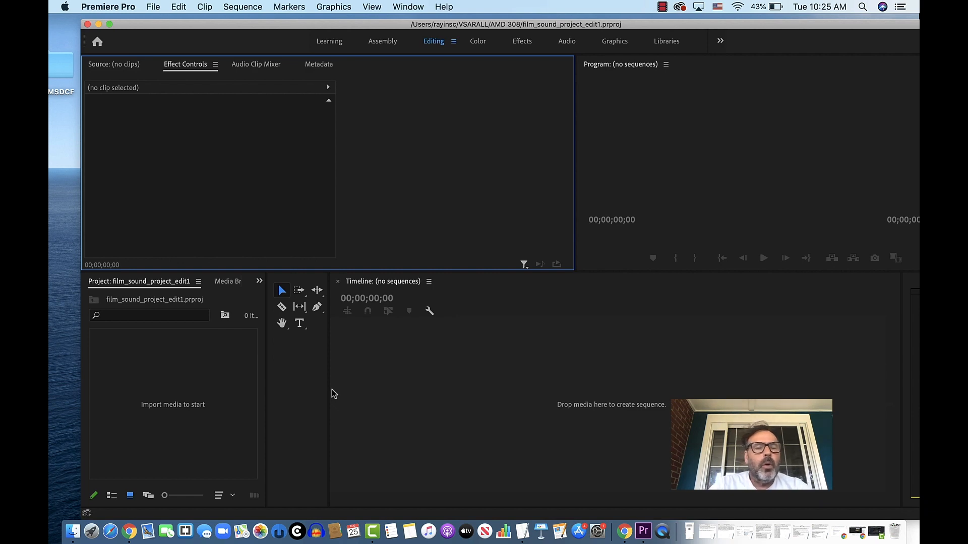
click(346, 316)
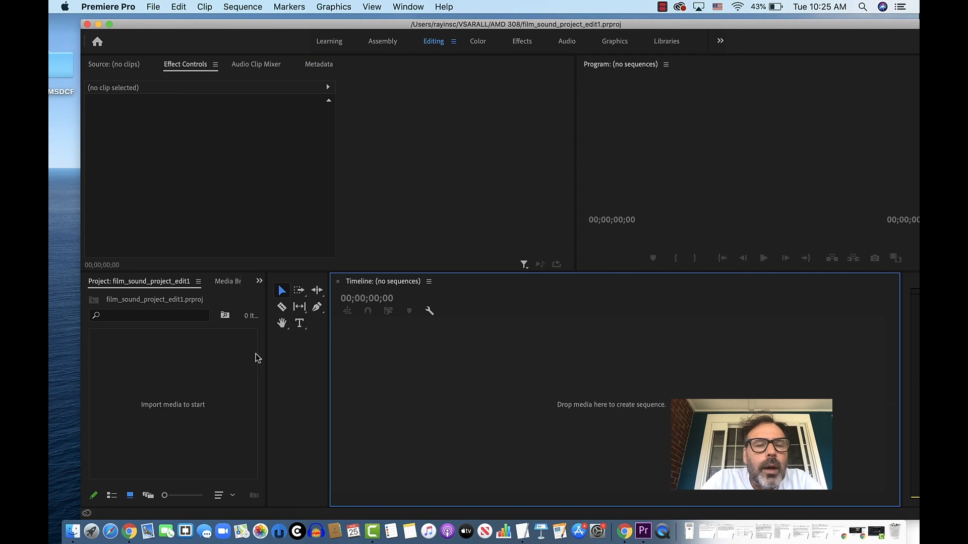
- Start a media import into the project and browse to the raw_archive_video folder inside AMD 308
click(177, 411)
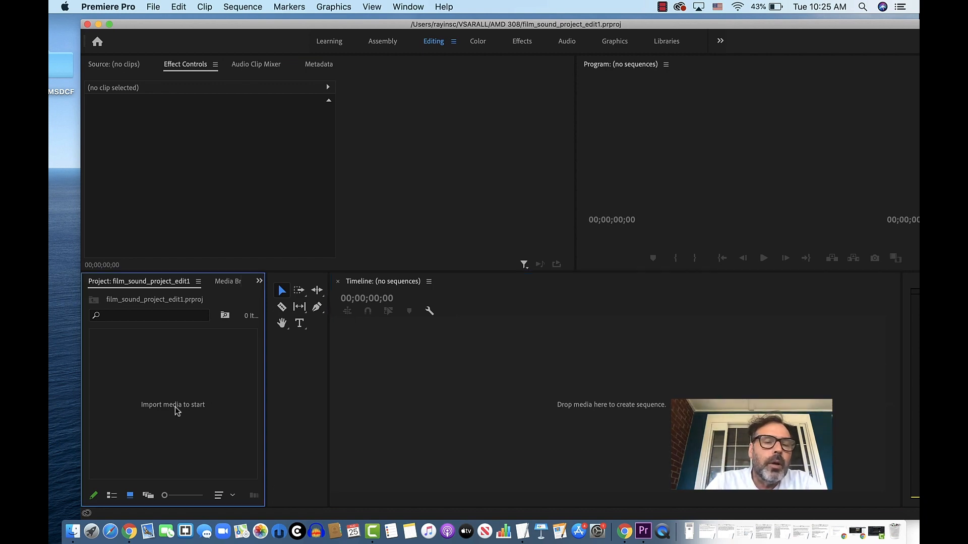
double_click(177, 410)
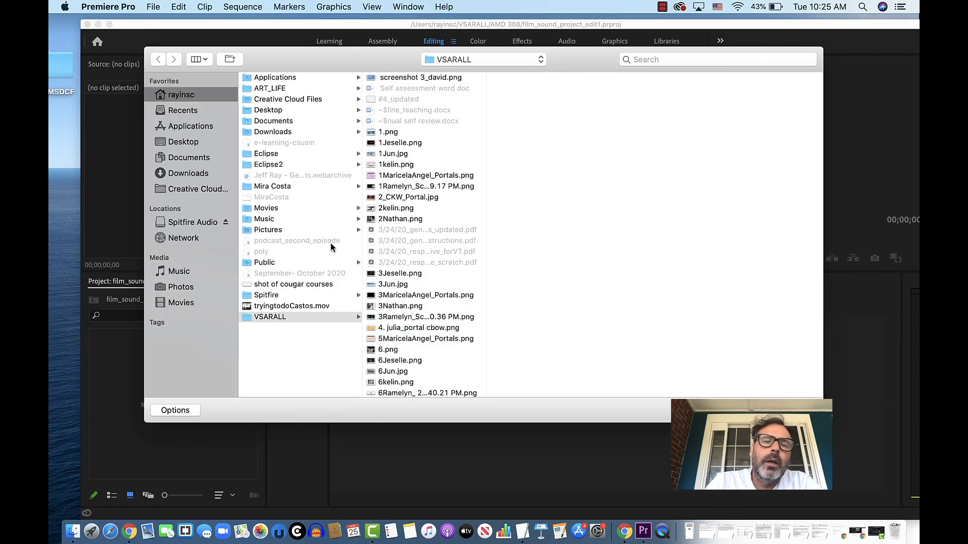
scroll(371, 187, down, 15)
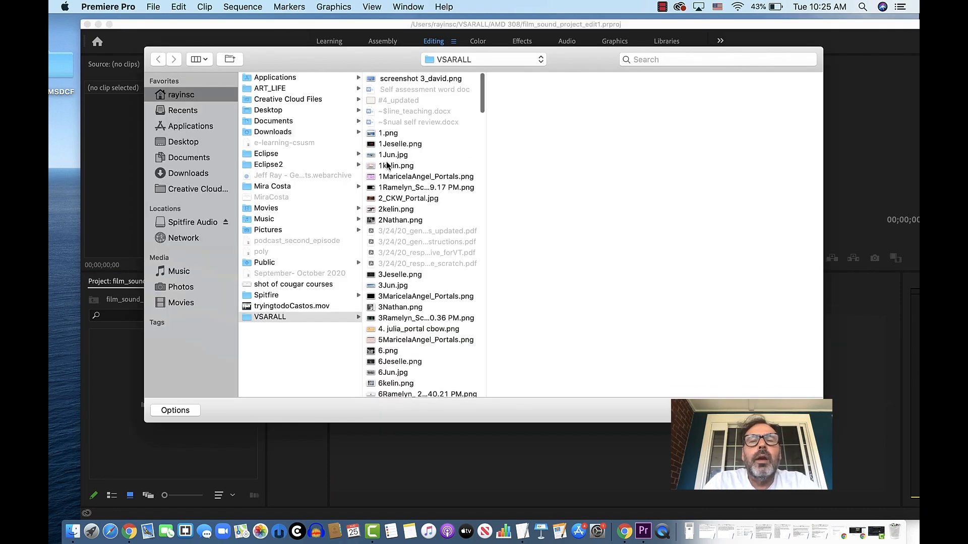
scroll(387, 166, down, 2)
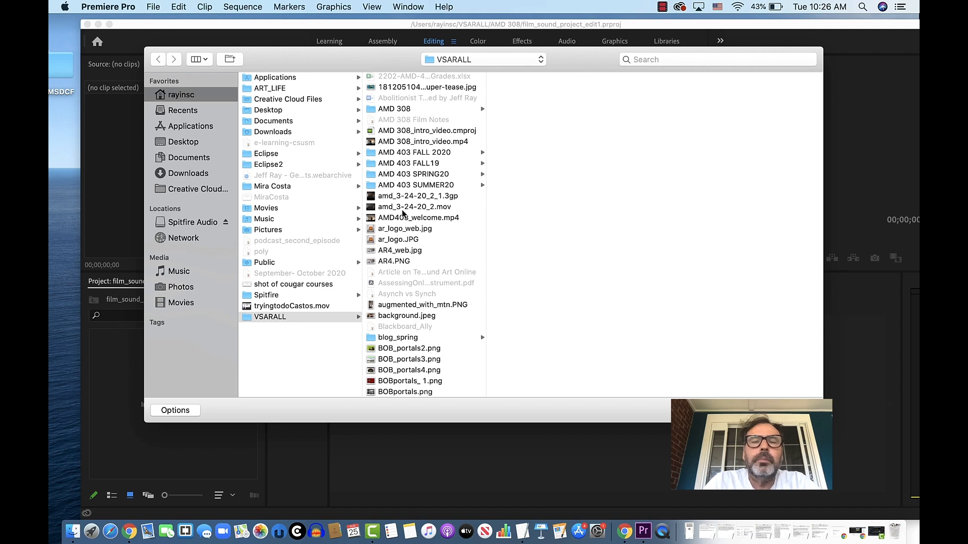
click(410, 110)
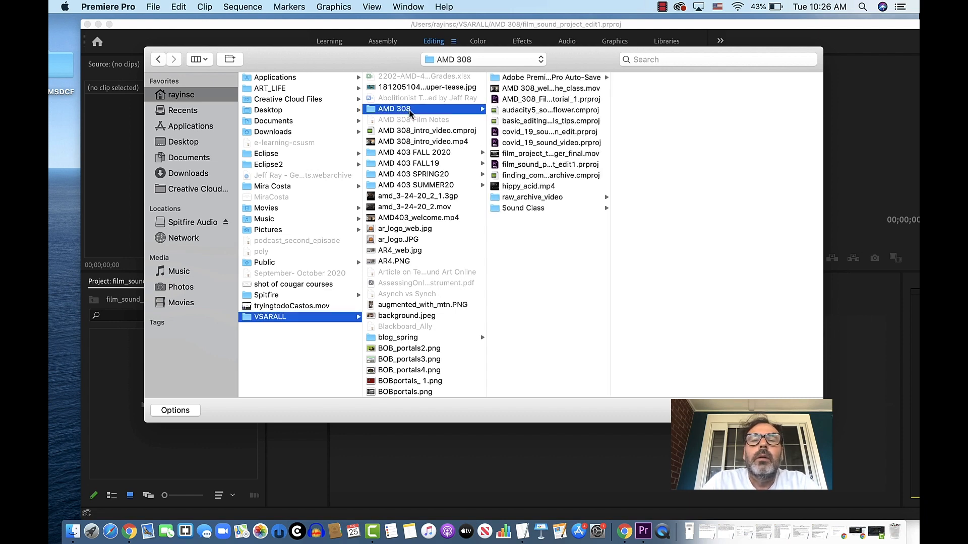
click(495, 199)
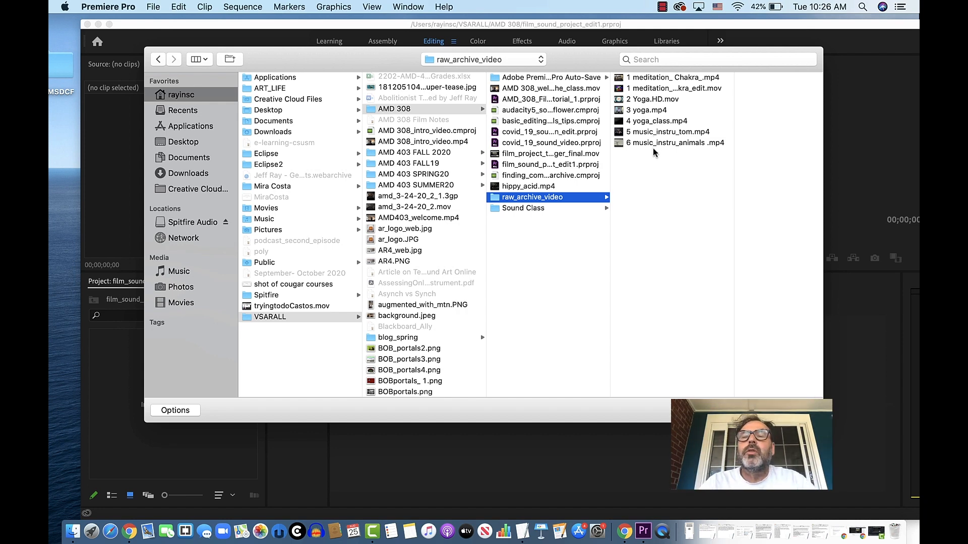
- Import the six videos from the edited .mov version of 1 meditation through 6 music_instru_animals .mp4
click(642, 88)
click(641, 88)
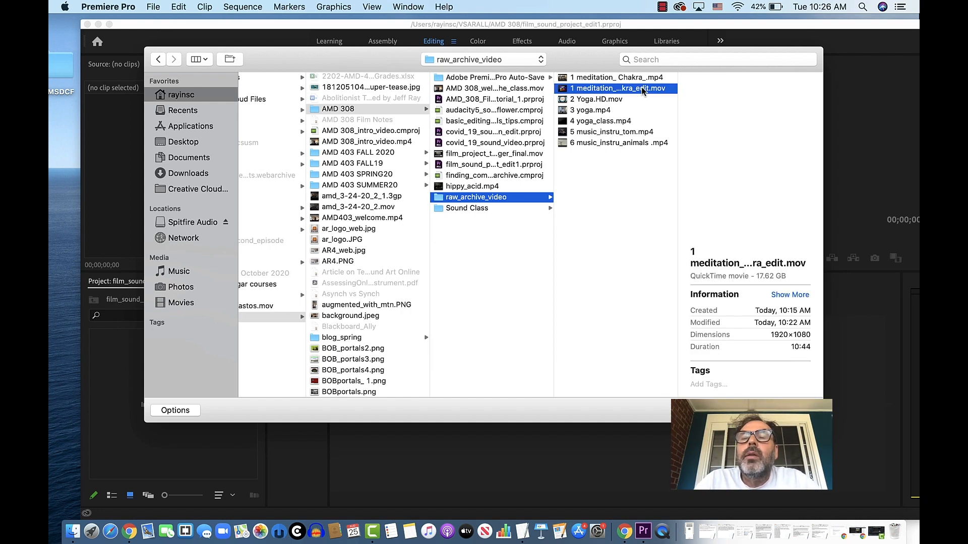
shift+click(593, 145)
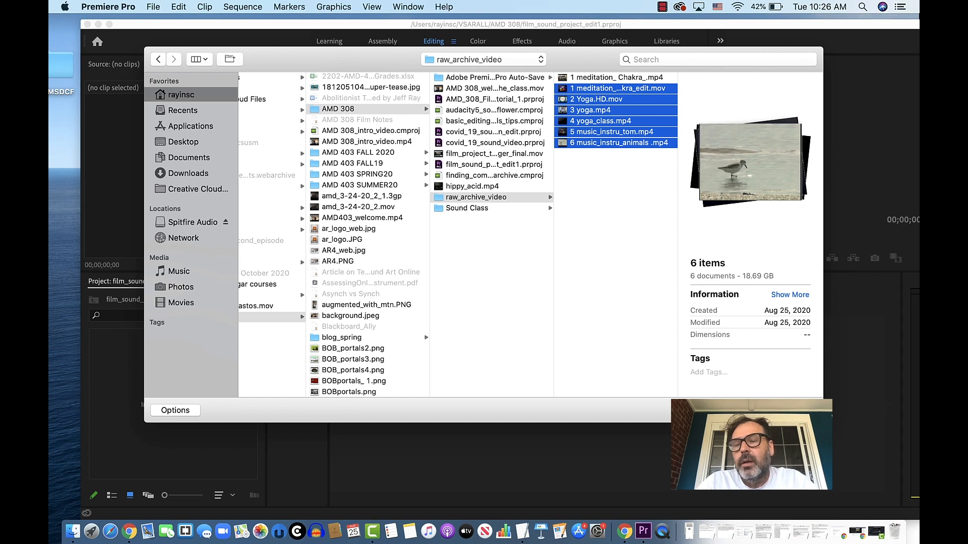
click(792, 410)
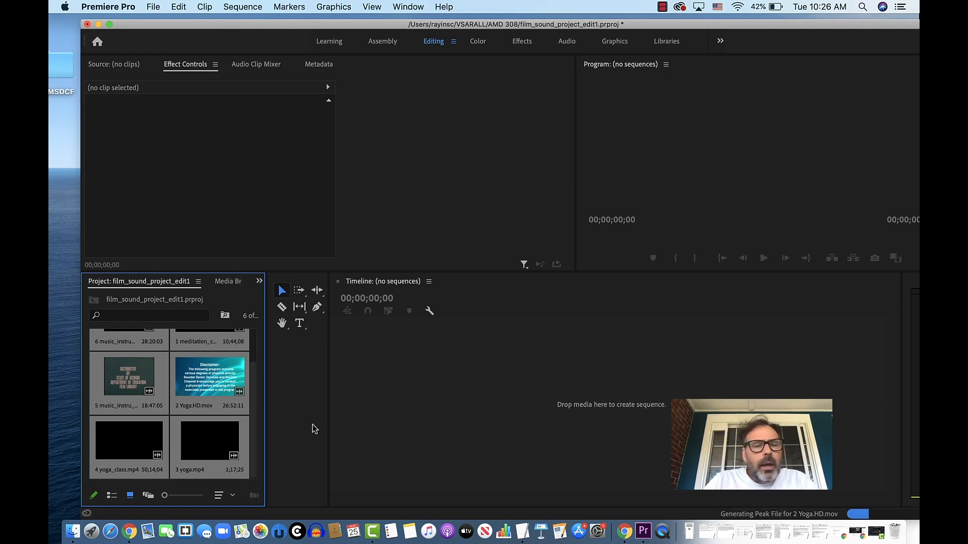
- Look over the imported music and meditation clips, and switch to the AMD 308 Film Notes in TextEdit
scroll(202, 431, up, 2)
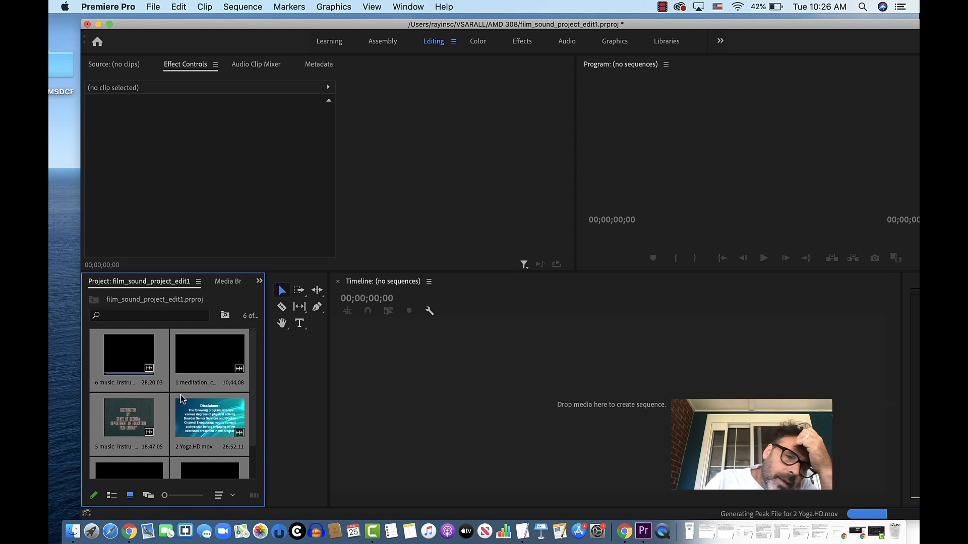
click(134, 357)
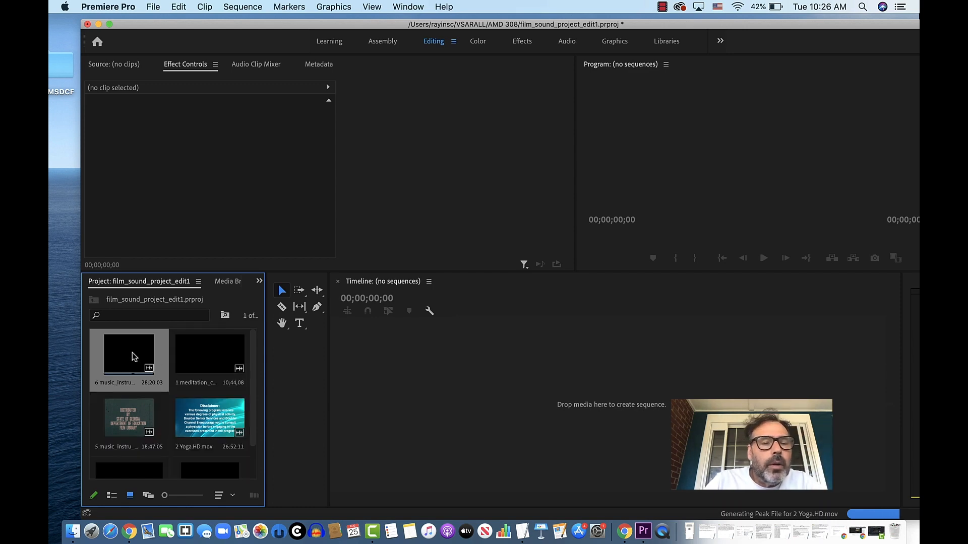
click(210, 360)
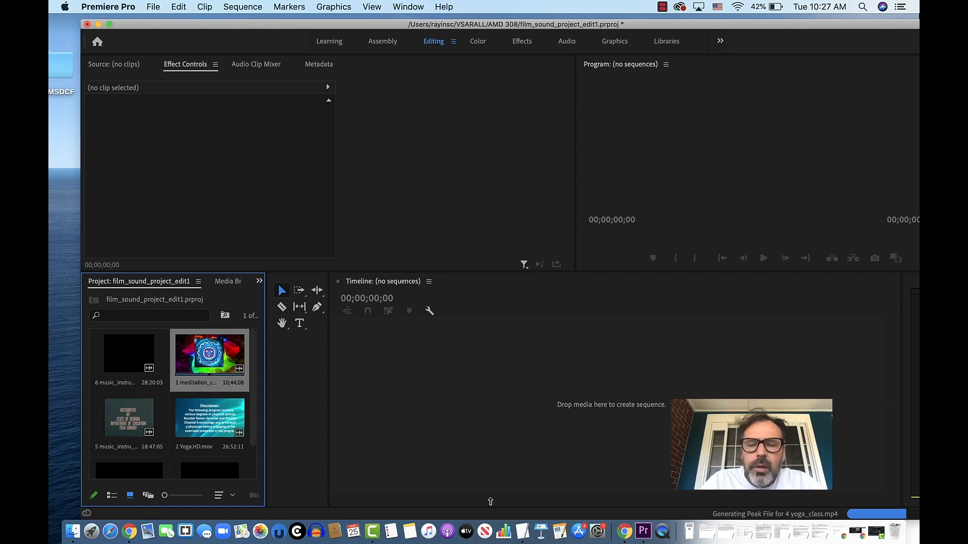
click(523, 534)
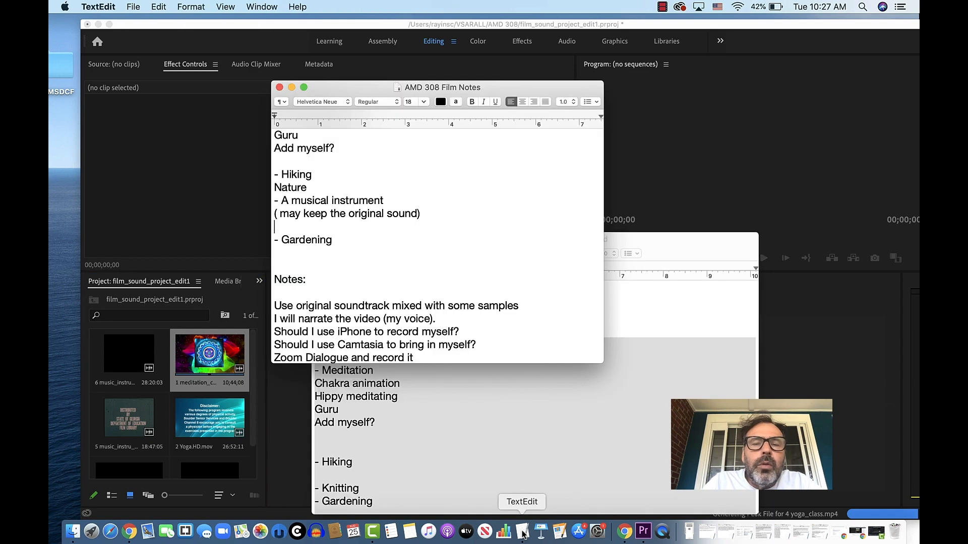
- Review the film notes from the video project theme and hobby list through the soundtrack, narration and meditation notes
scroll(381, 241, up, 5)
scroll(381, 241, down, 10)
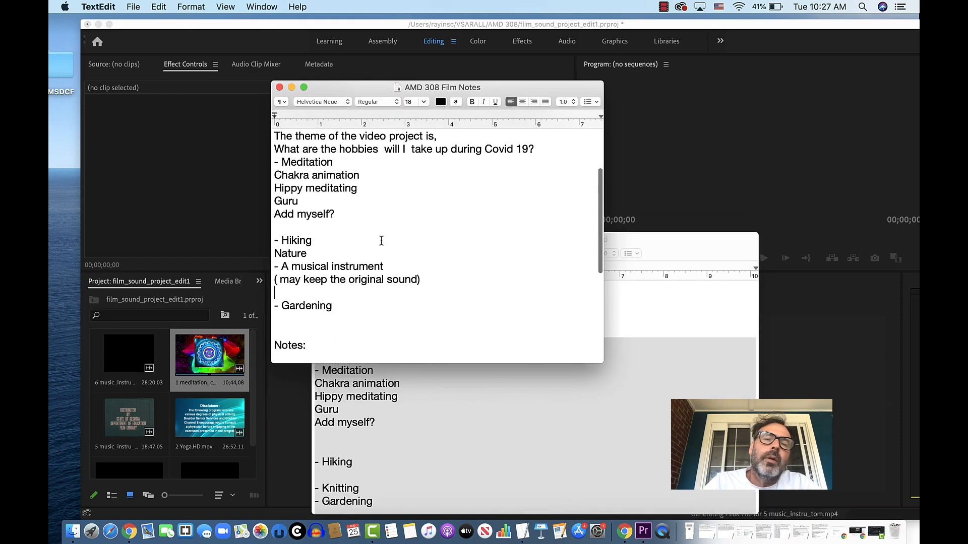
scroll(382, 241, down, 3)
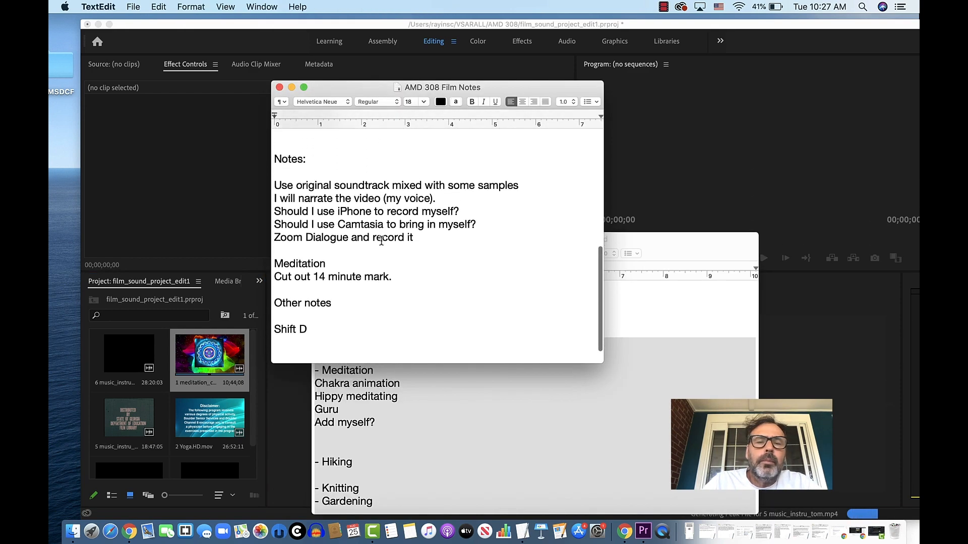
scroll(382, 241, up, 10)
scroll(381, 241, down, 3)
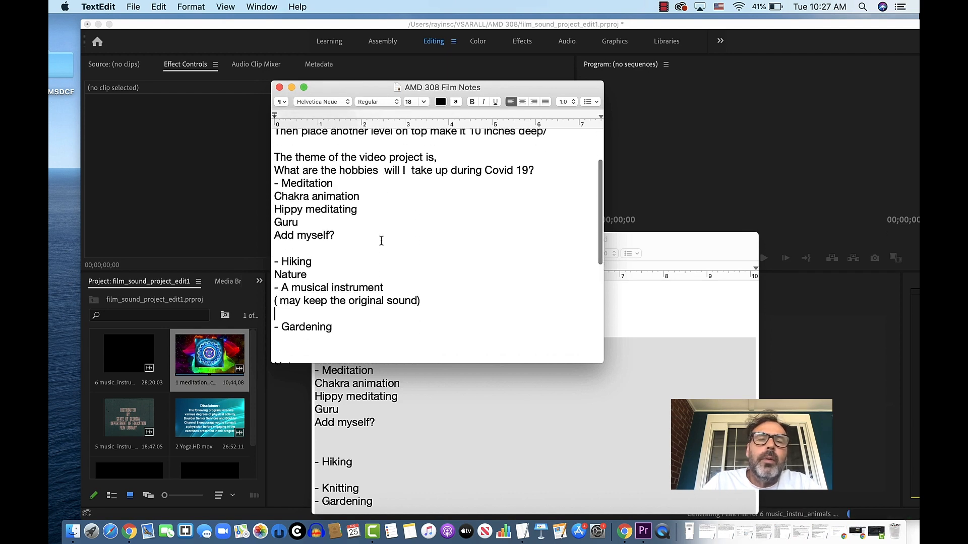
scroll(382, 240, up, 3)
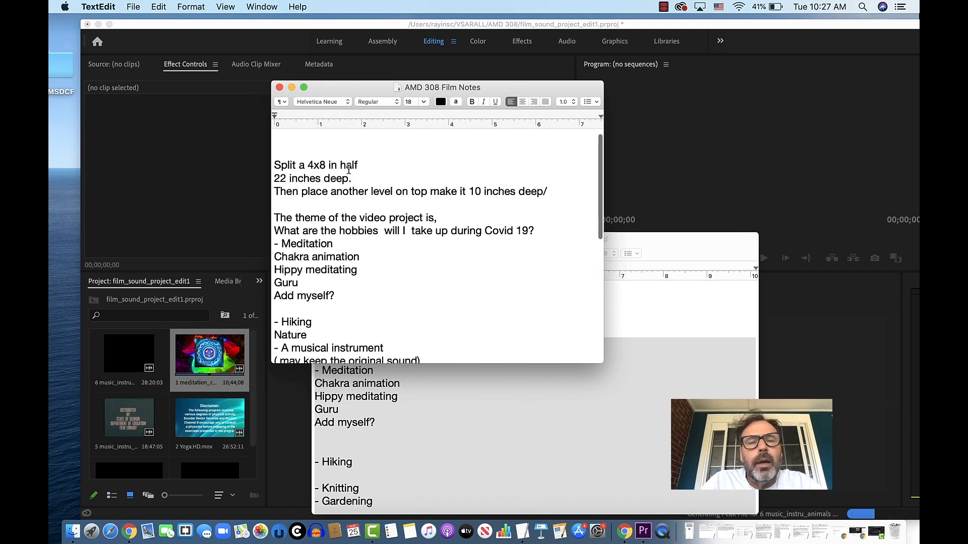
scroll(348, 170, down, 10)
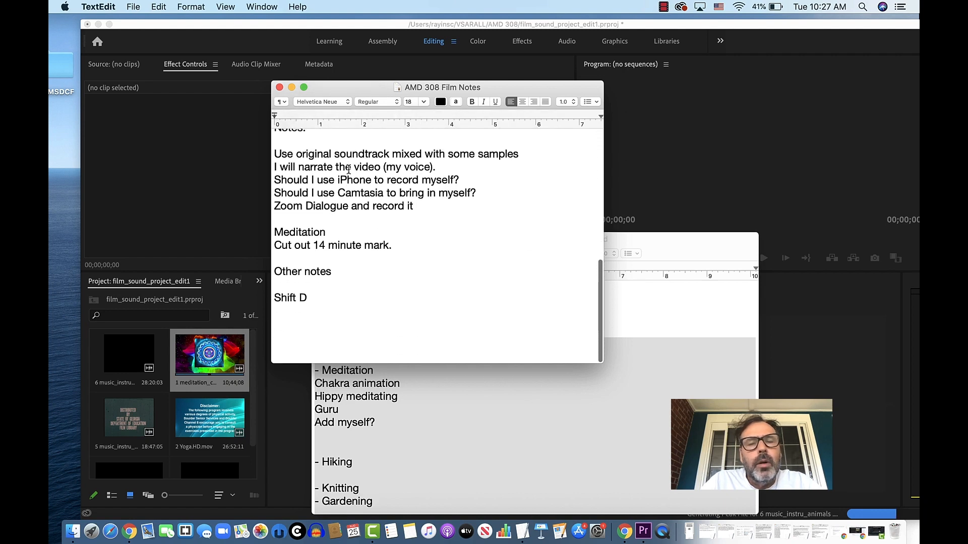
- Add a new line starting with "Narration begi" at the end of the notes, one blank line below "Shift D"
click(318, 303)
key(Return)
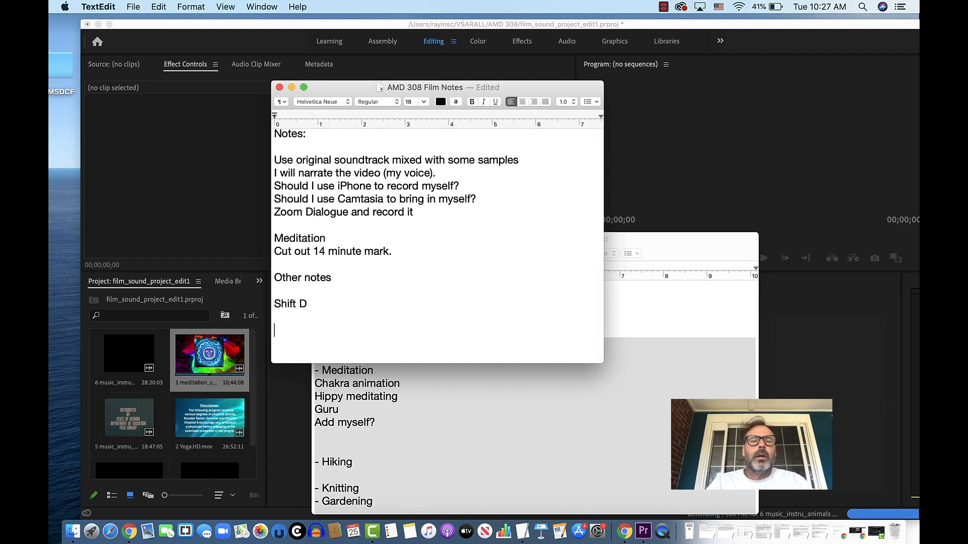
key(Return)
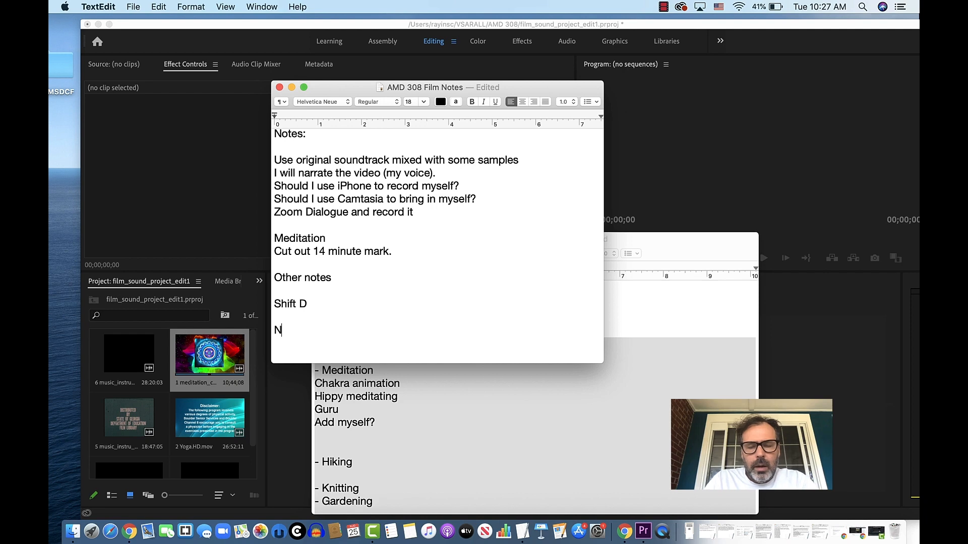
text(Narration begi)
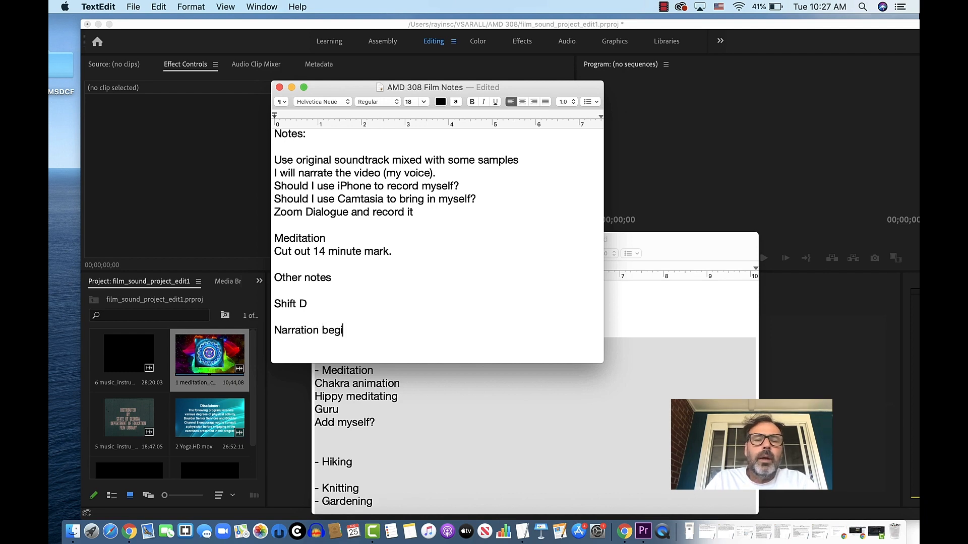
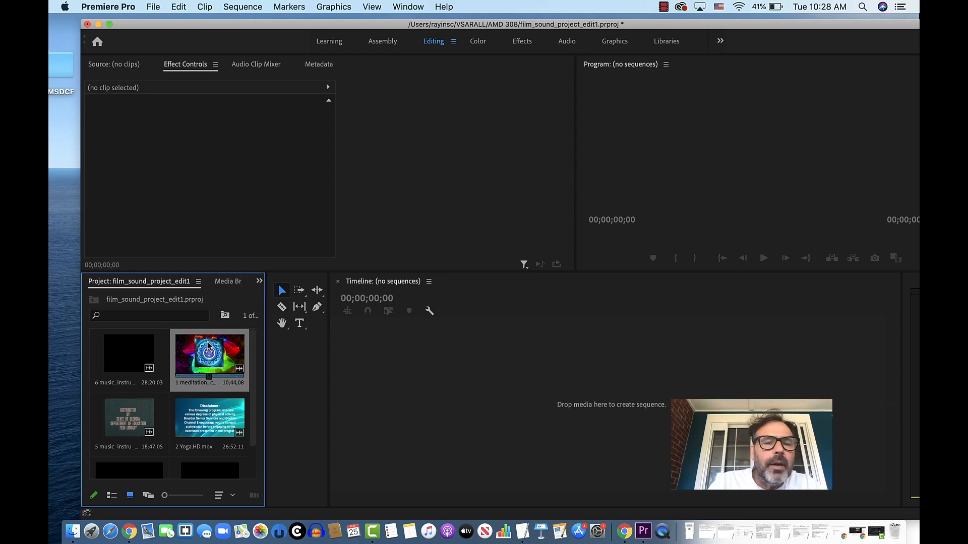
- Create a sequence from the 1 meditation_chakra_edit.mov clip and play back its opening
drag(207, 348, 393, 420)
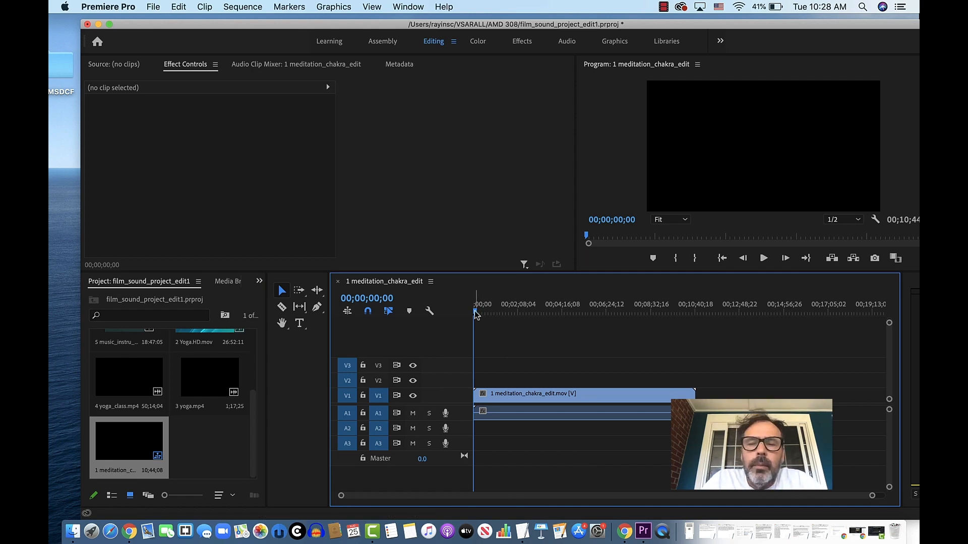
key(space)
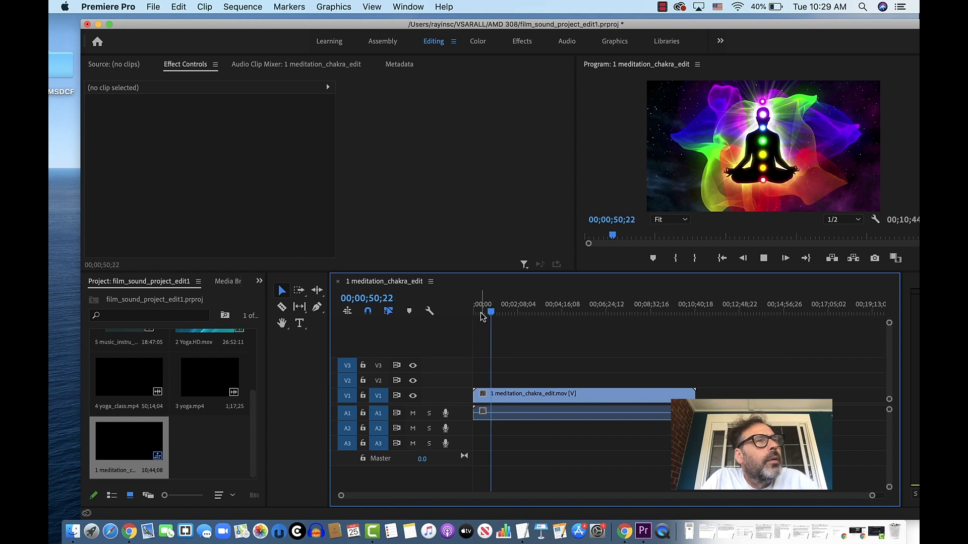
key(space)
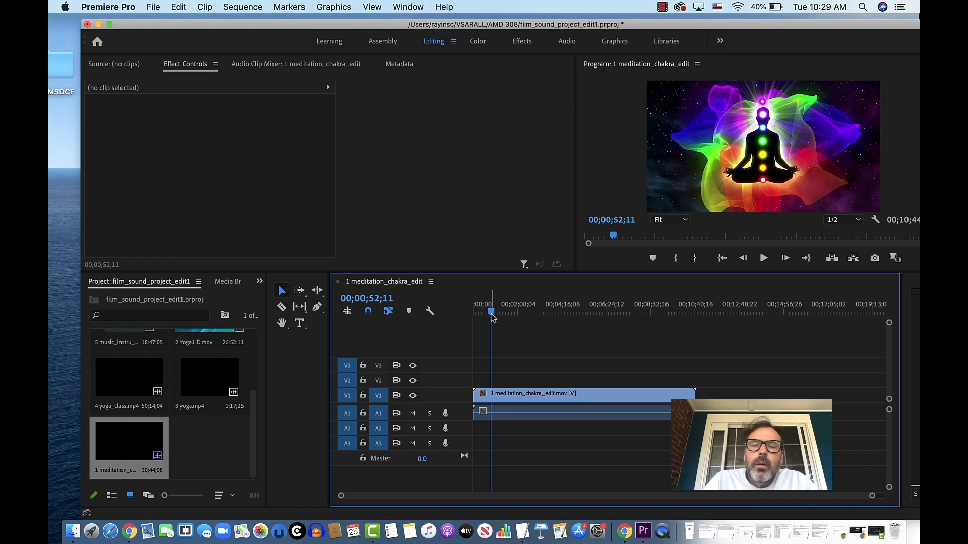
- Split the meditation clip at 00;03;03;16 with the Razor tool and delete the part after the cut
drag(492, 314, 537, 312)
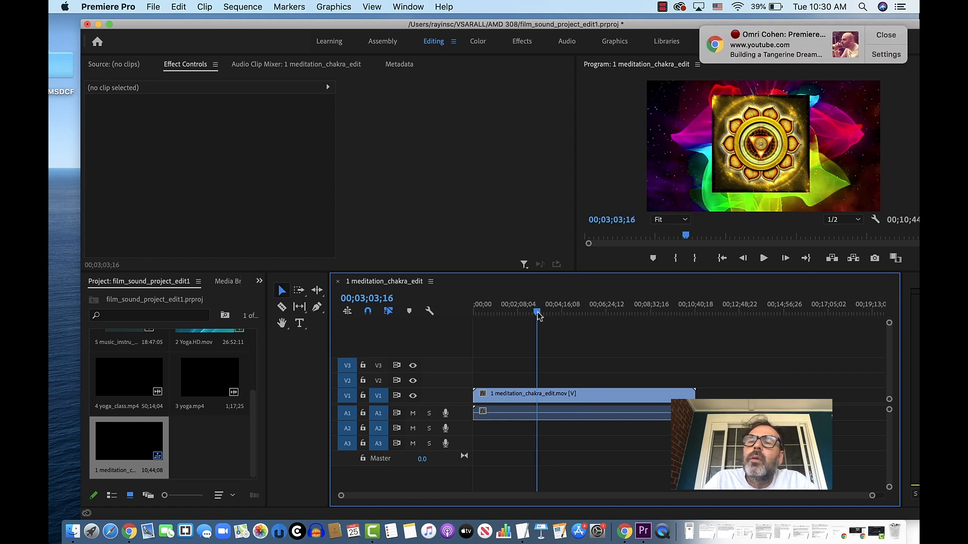
click(887, 36)
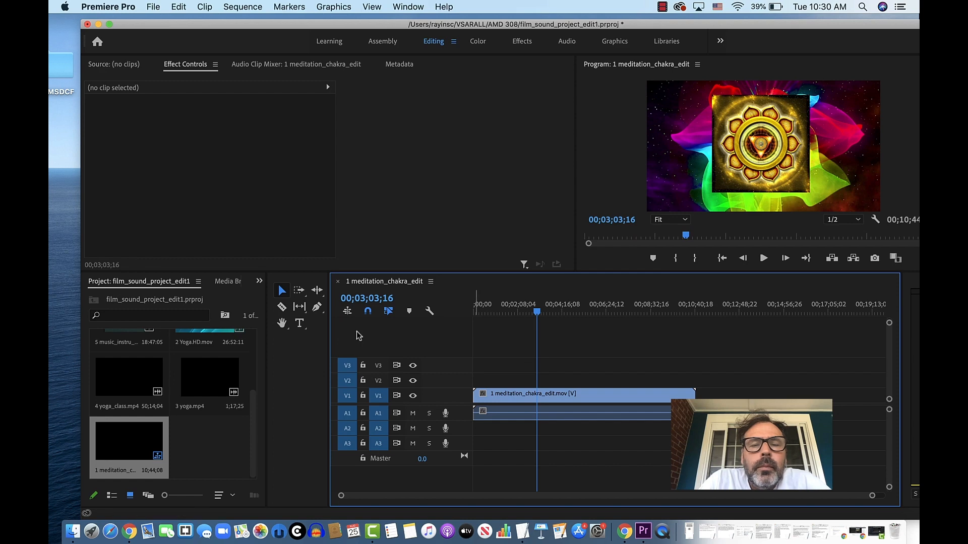
click(347, 312)
click(348, 314)
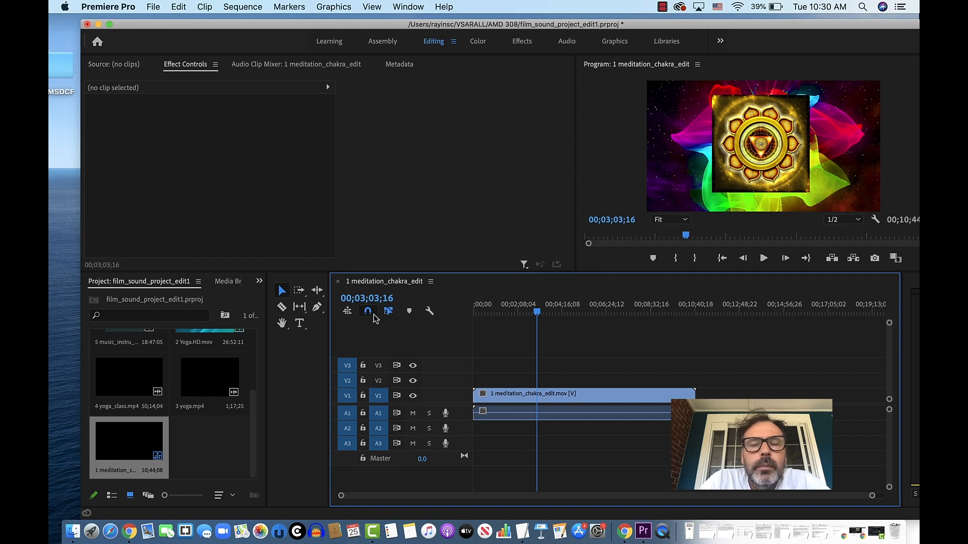
click(510, 400)
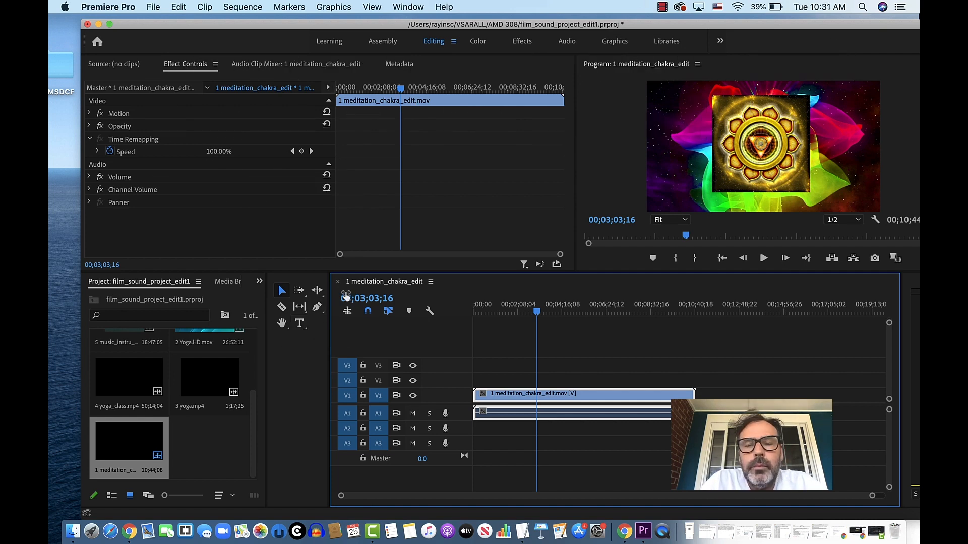
click(283, 305)
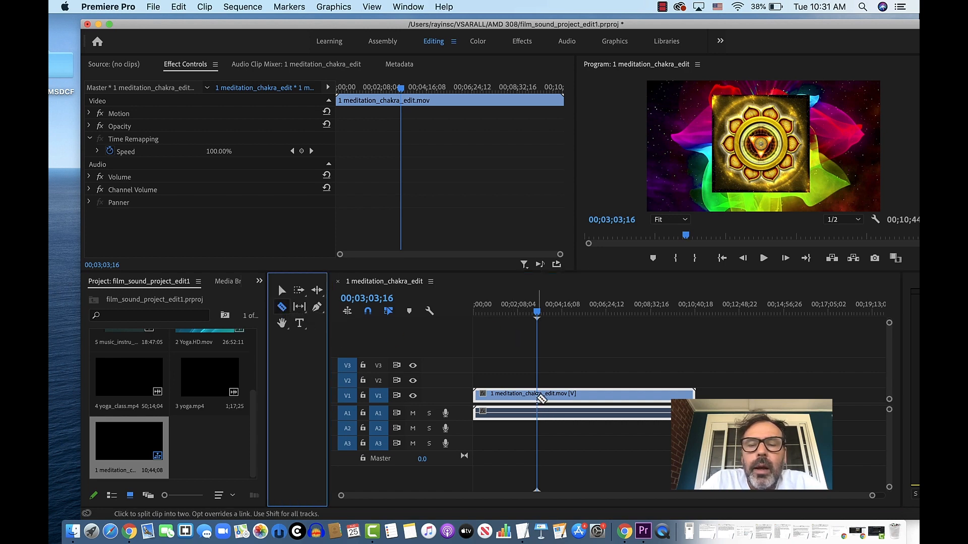
click(537, 397)
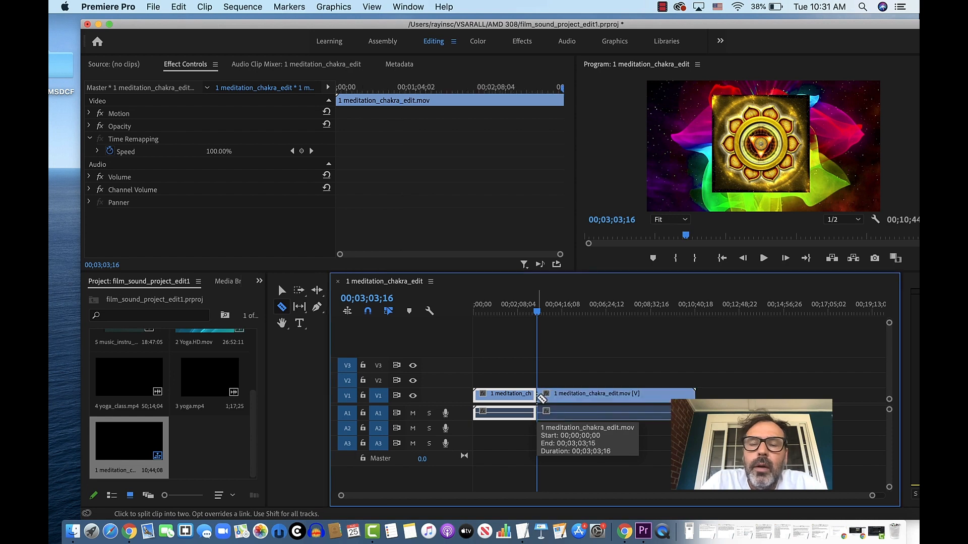
click(282, 291)
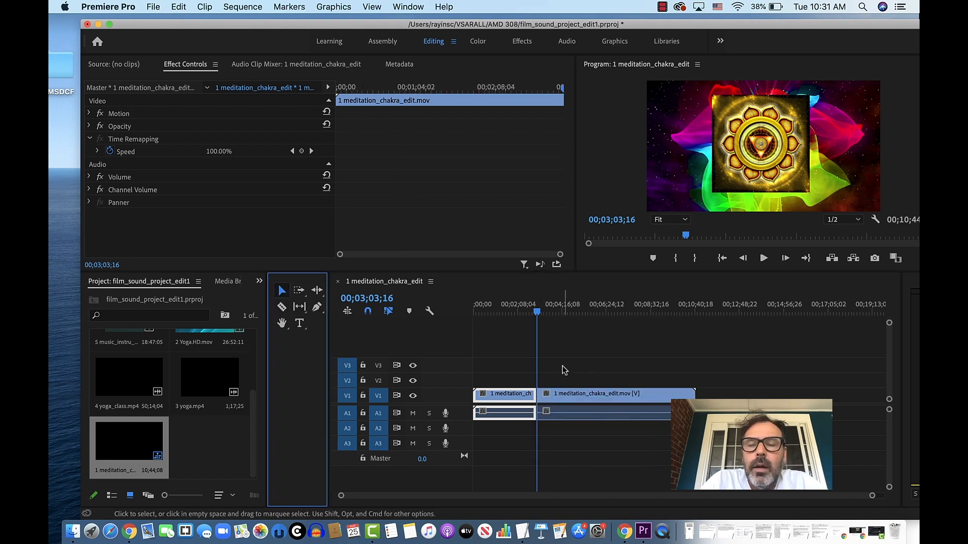
drag(564, 366, 610, 434)
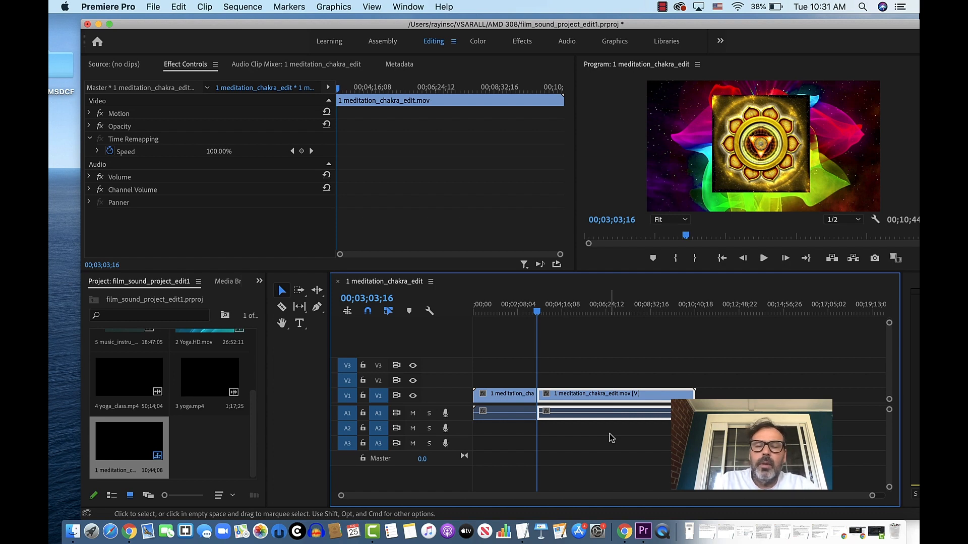
key(Delete)
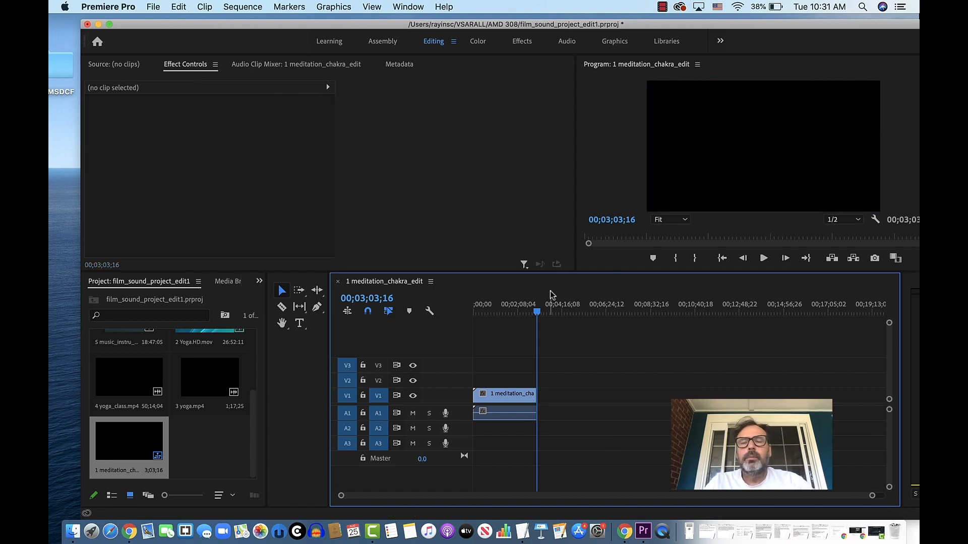
- Play the trimmed meditation clip from its beginning and return the playhead to 00;00;00;00
drag(535, 313, 457, 319)
key(space)
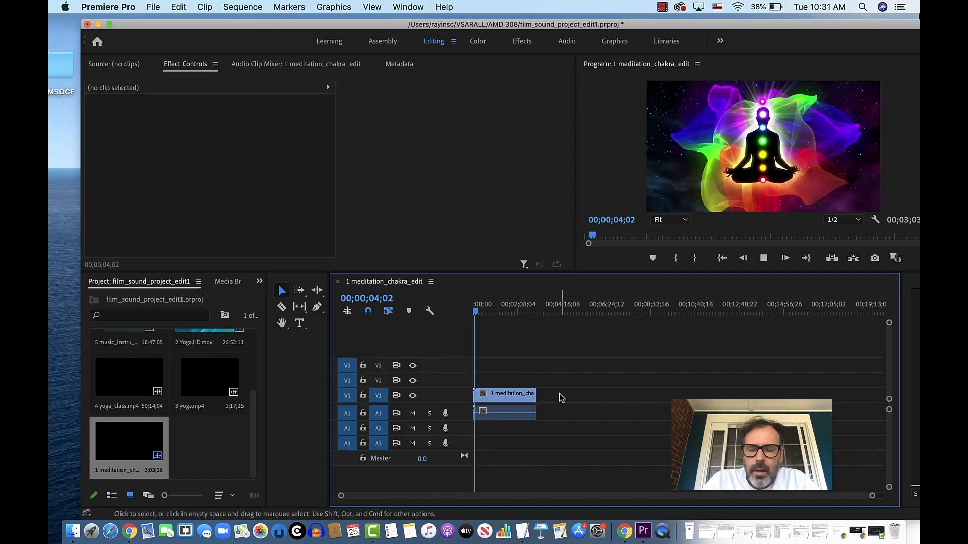
key(space)
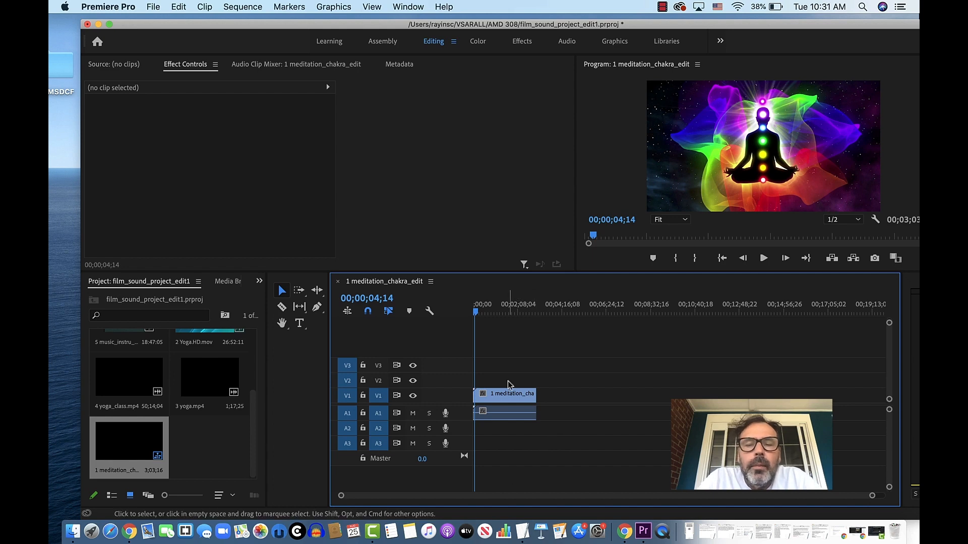
drag(488, 380, 505, 412)
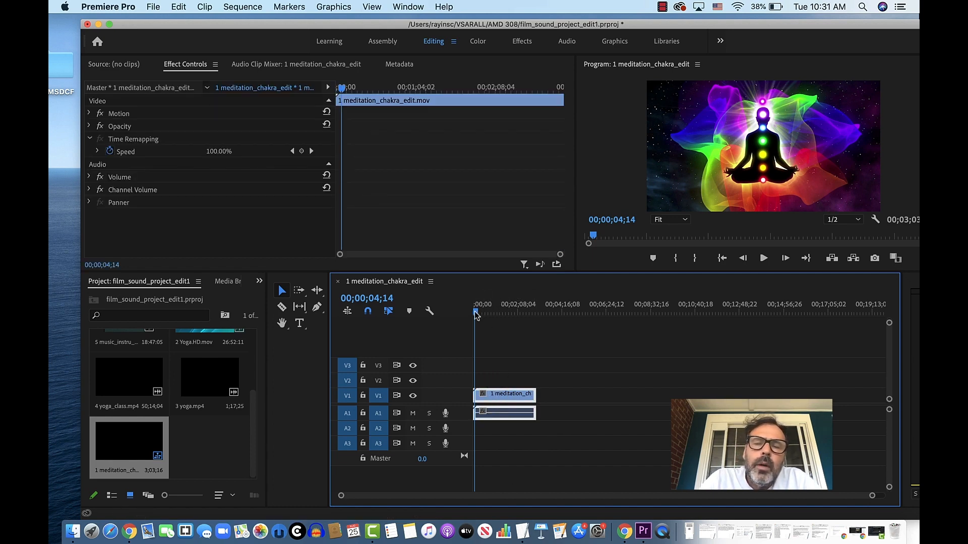
drag(476, 315, 457, 315)
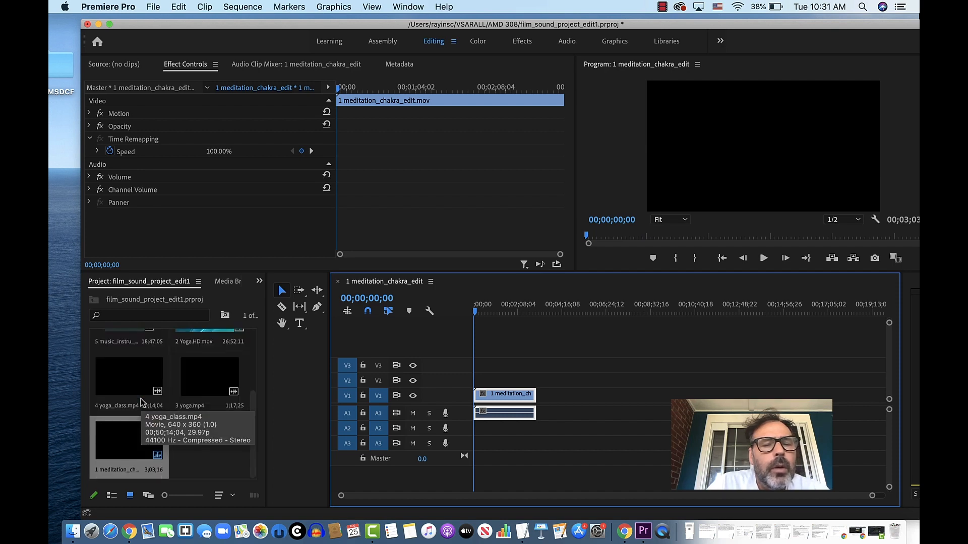
- Add 2 Yoga.HD.mov to tracks V1 and A1 directly after the meditation clip
scroll(140, 402, up, 3)
click(200, 414)
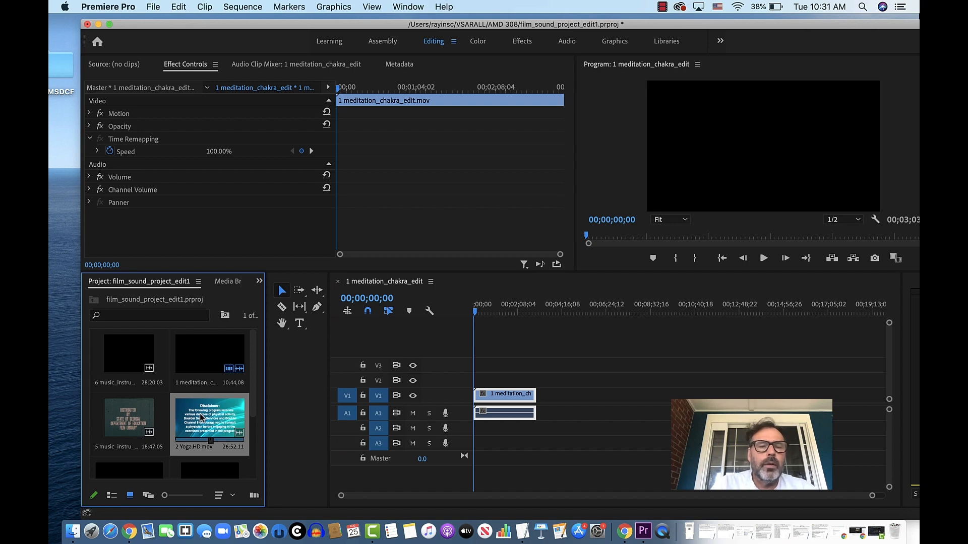
drag(201, 416, 529, 396)
drag(565, 398, 540, 398)
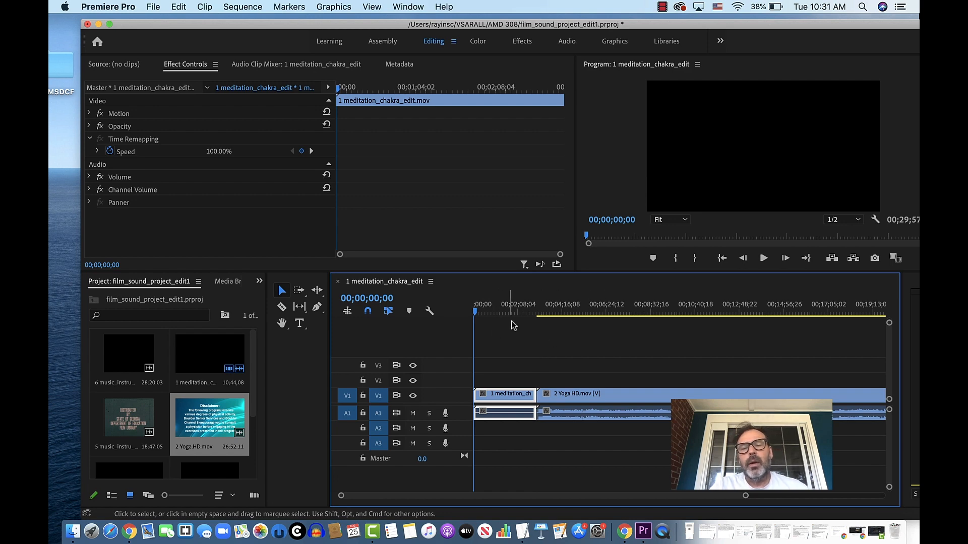
- Split the 2 Yoga.HD.mov clip at 00;08;26;25 and delete the part before the cut
drag(475, 316, 650, 332)
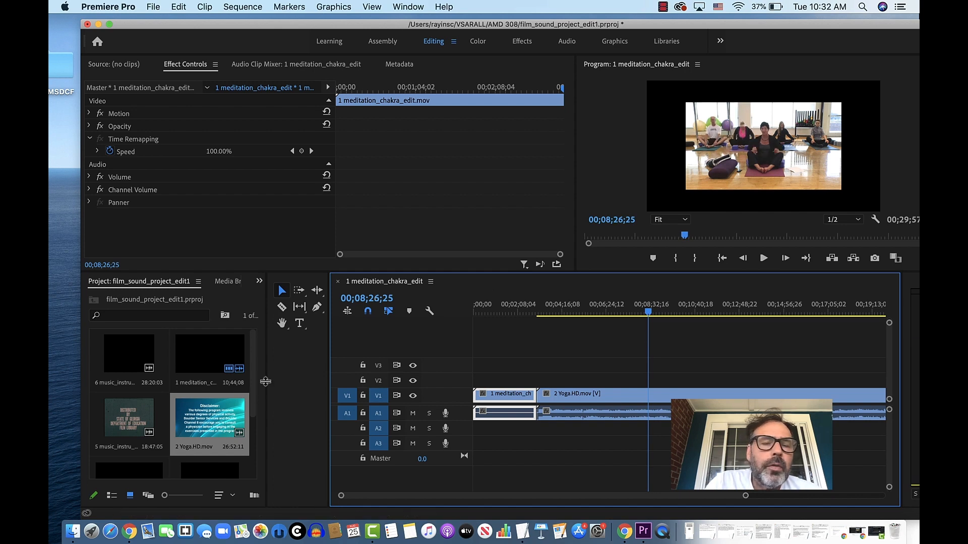
click(593, 396)
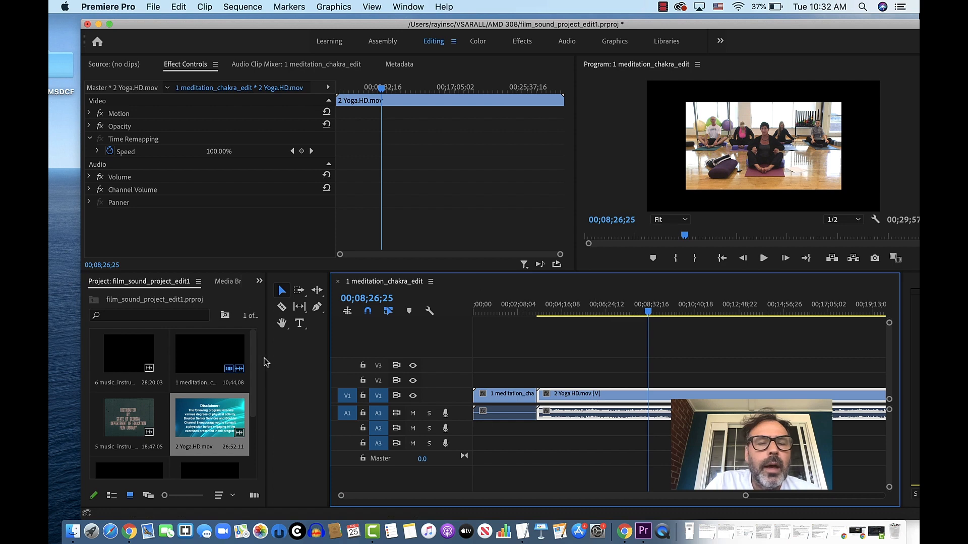
click(281, 307)
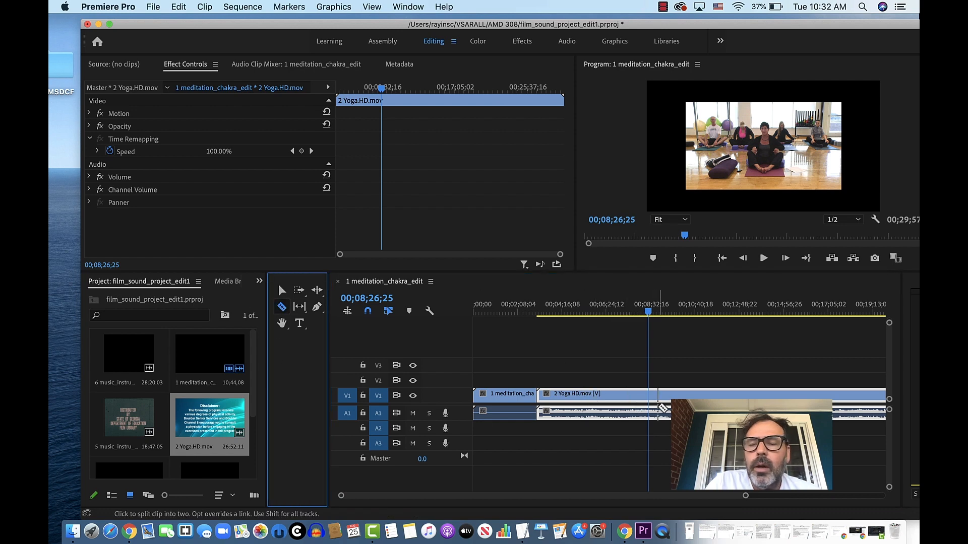
click(649, 398)
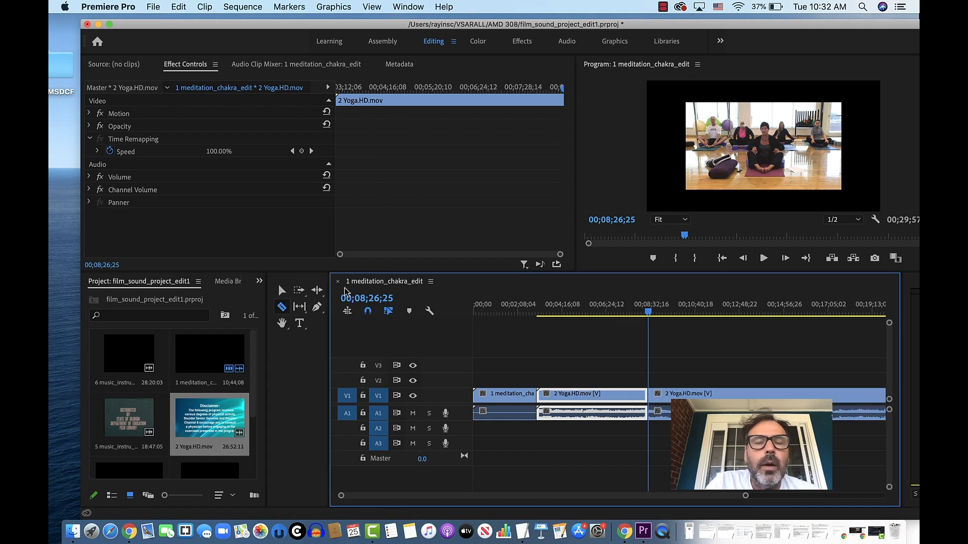
click(280, 292)
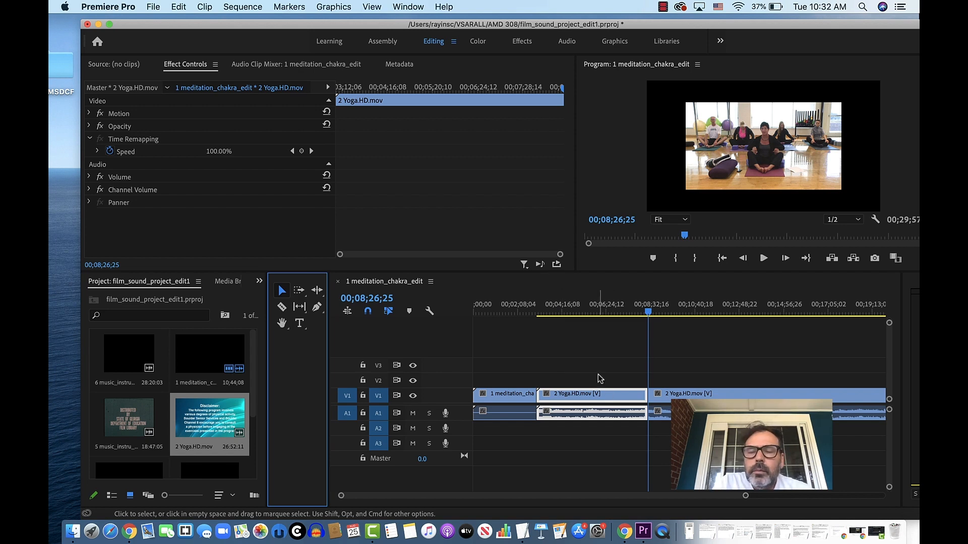
click(566, 400)
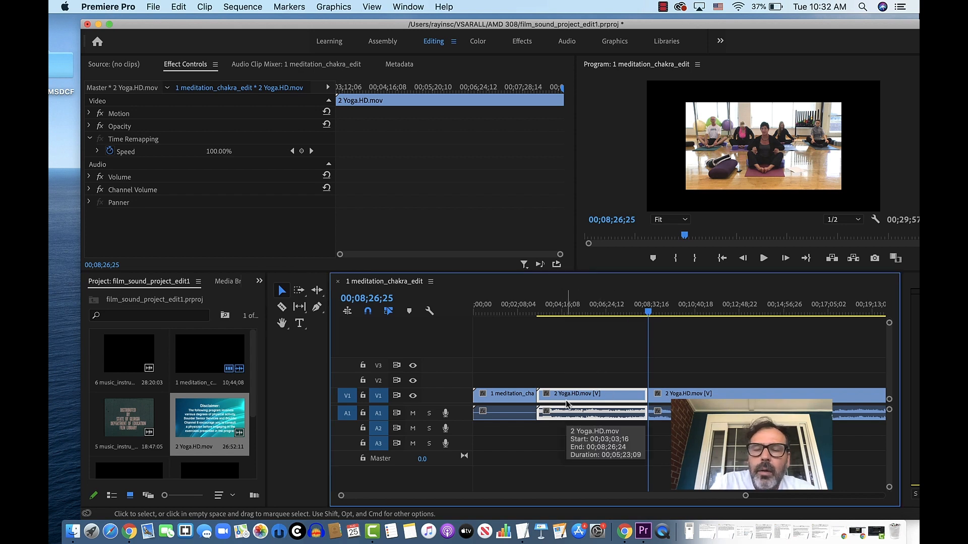
key(Delete)
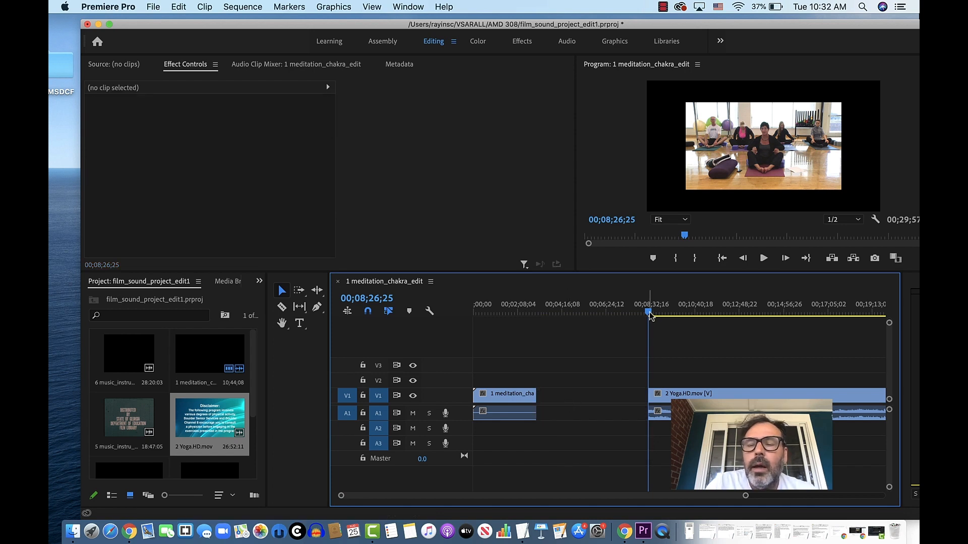
- Close the gap by moving the remaining yoga clip against the end of the meditation clip
drag(649, 313, 553, 314)
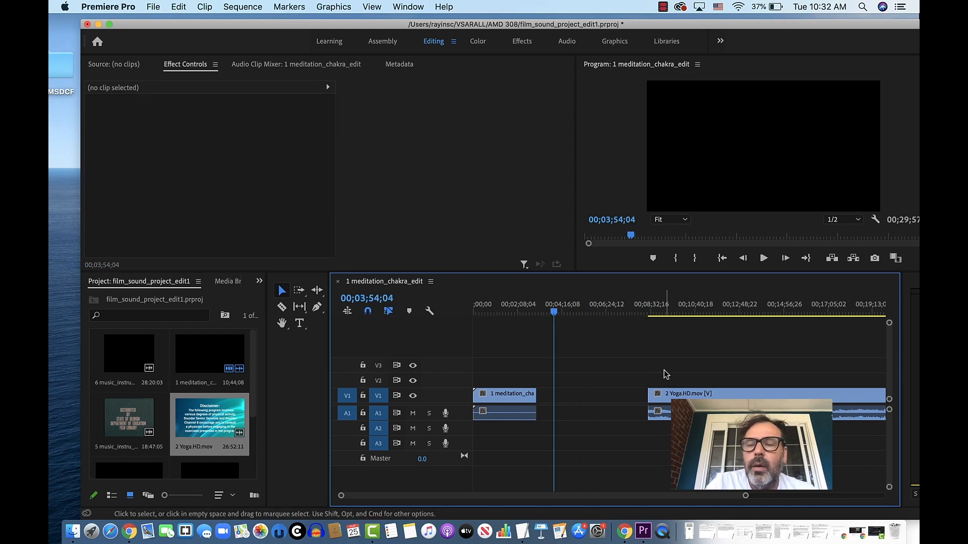
click(708, 402)
drag(720, 398, 607, 402)
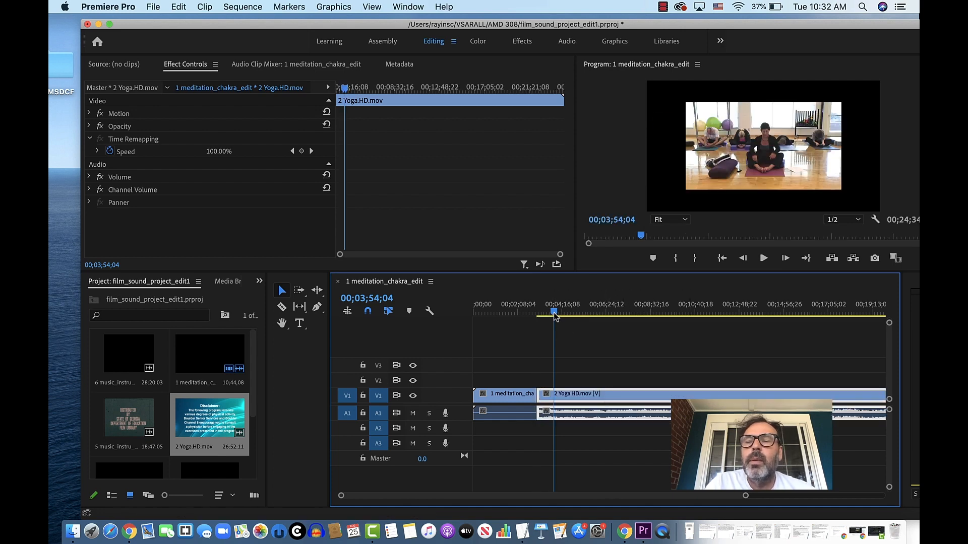
- Split the yoga clip at 00;04;43;03 and delete the part after the cut, returning the playhead to 00;03;59;12
mouse_move(555, 315)
mouse_down()
mouse_move(596, 316)
mouse_move(537, 315)
mouse_move(571, 314)
mouse_up()
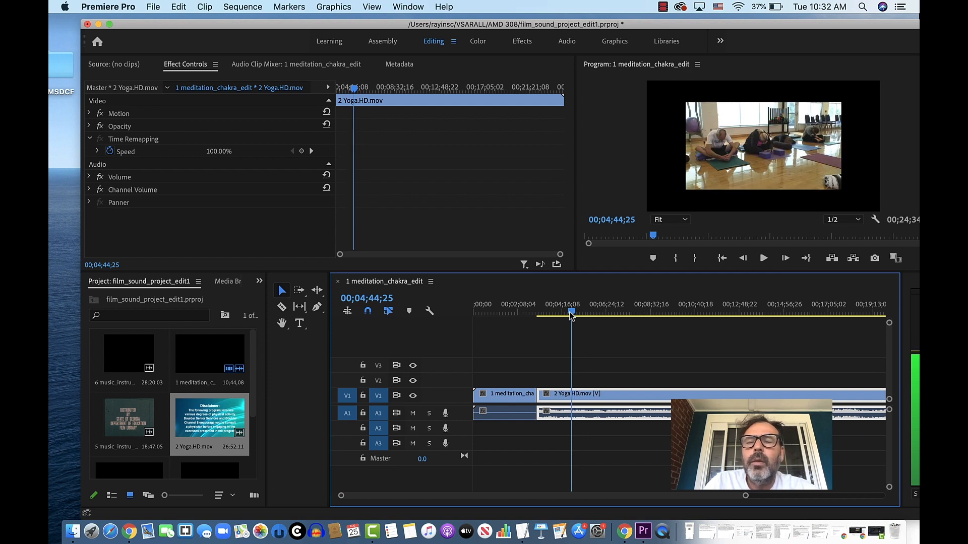
drag(571, 315, 570, 313)
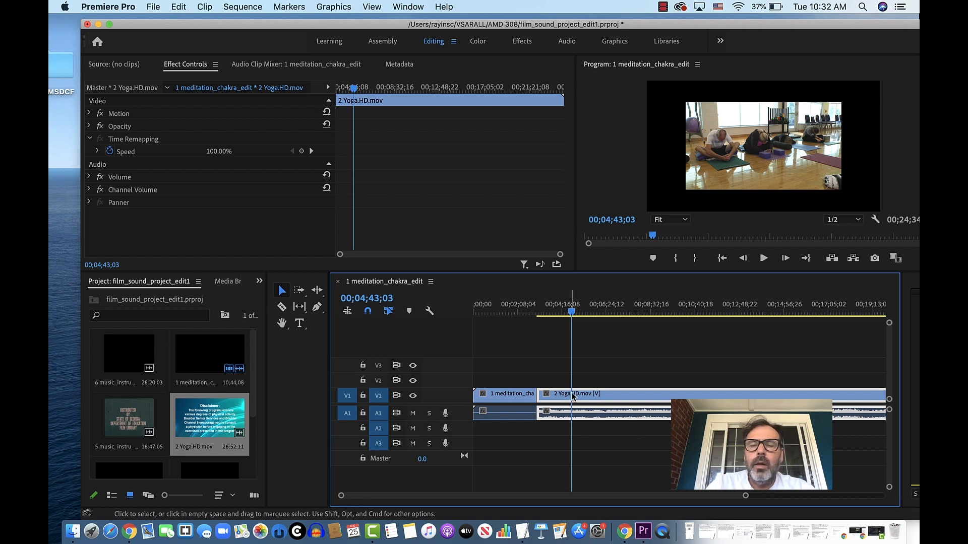
click(281, 306)
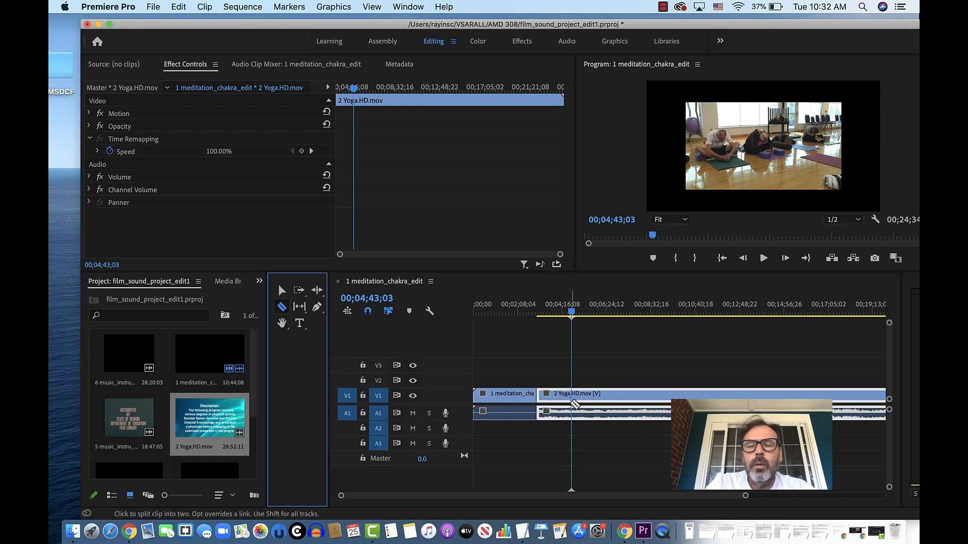
click(573, 401)
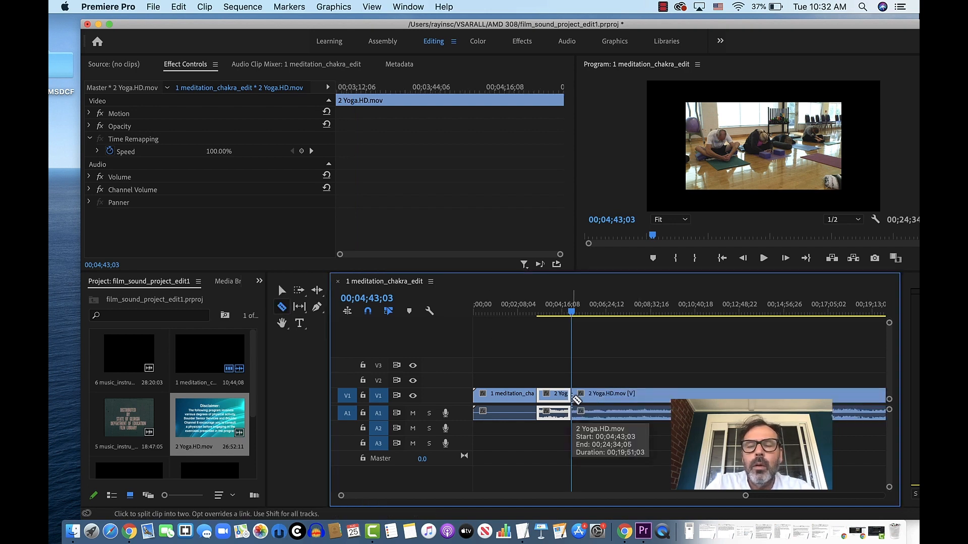
click(282, 291)
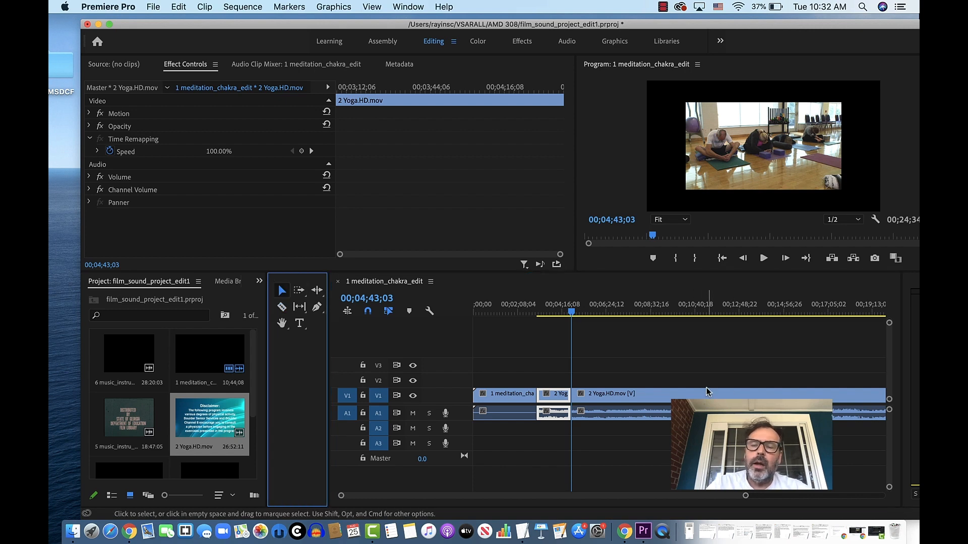
click(682, 364)
drag(622, 373, 655, 424)
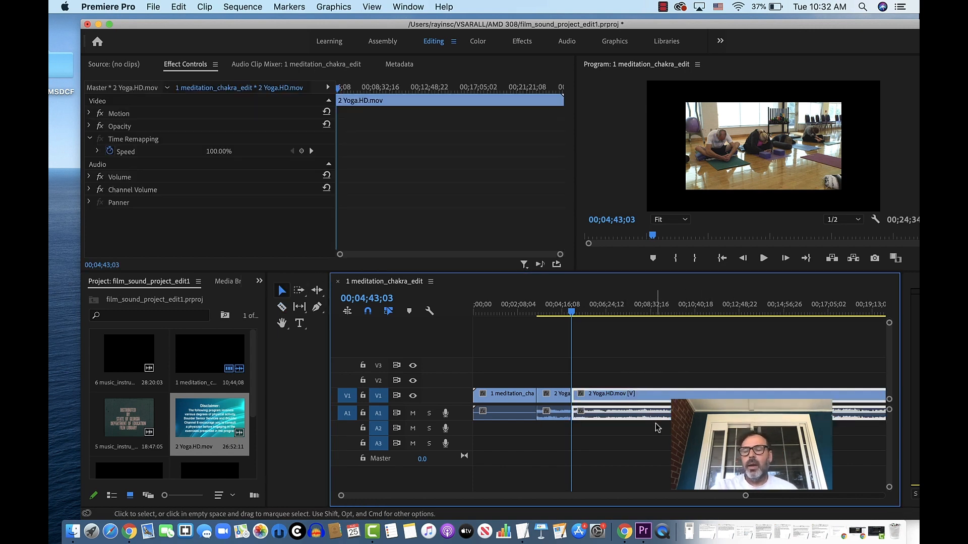
key(Delete)
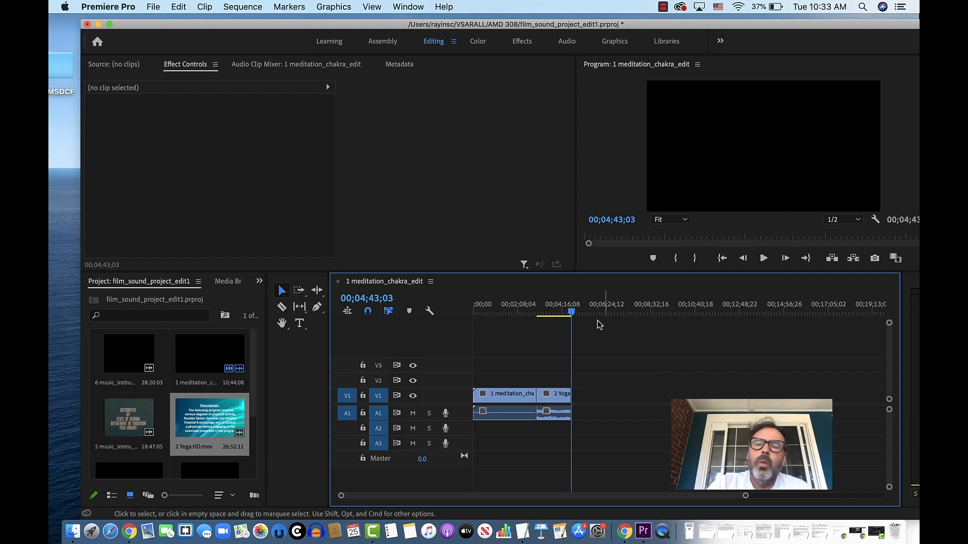
drag(571, 314, 556, 335)
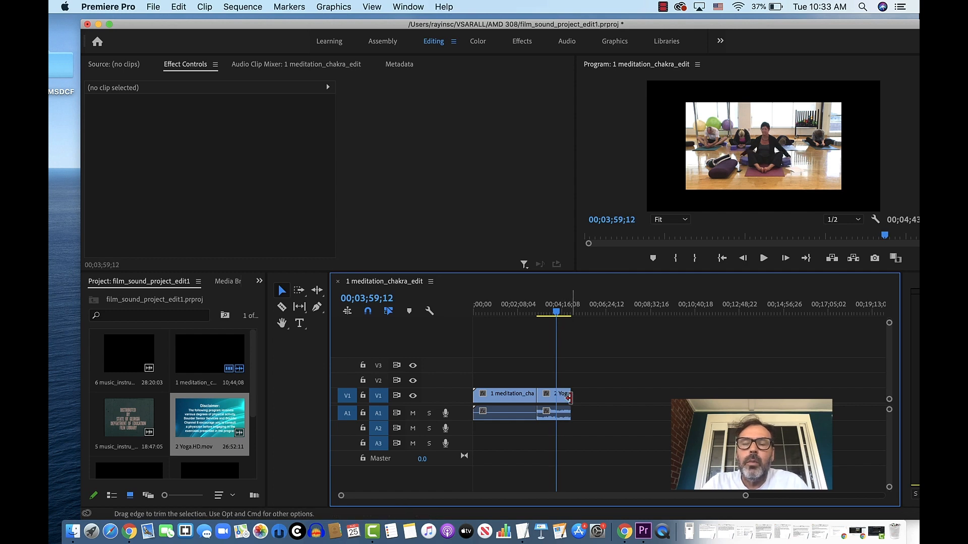
- Extend the end of the yoga clip to 00;05;23;10 and return the playhead to 00;02;32;01 in the meditation clip
drag(569, 398, 583, 398)
drag(556, 312, 485, 329)
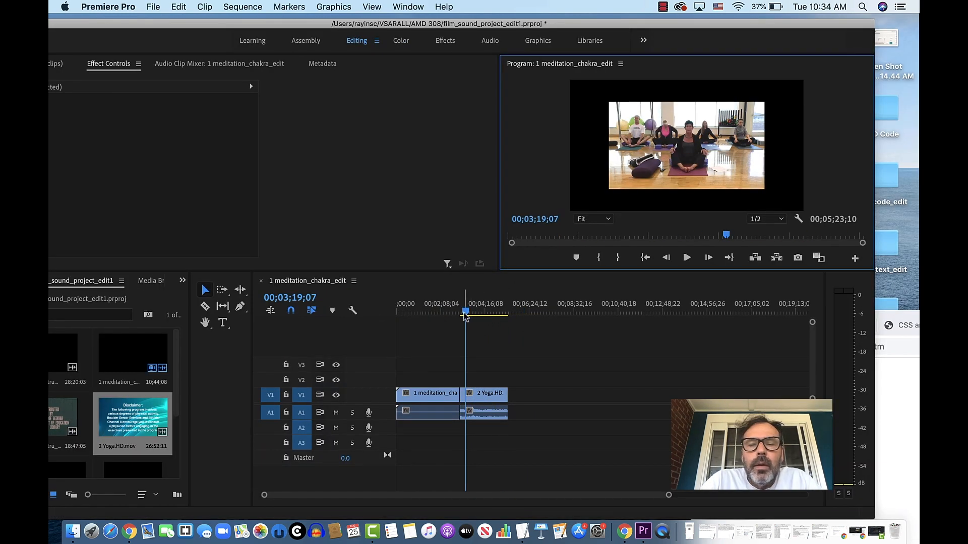
mouse_move(465, 314)
mouse_down()
mouse_move(490, 315)
mouse_move(432, 324)
mouse_move(500, 316)
mouse_move(448, 316)
mouse_up()
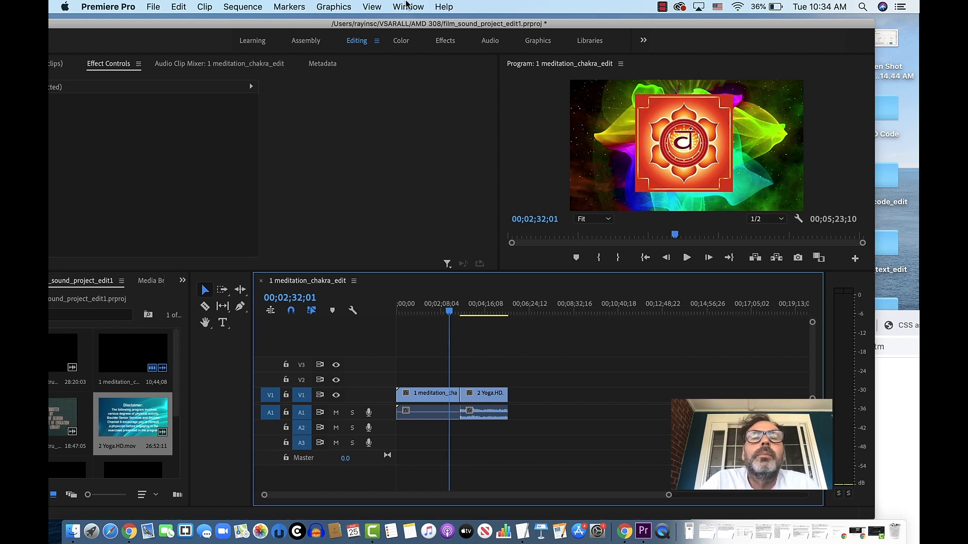
- Switch to the Effects workspace and apply a Cross Dissolve video transition at the cut between the meditation and yoga clips on V1
click(447, 42)
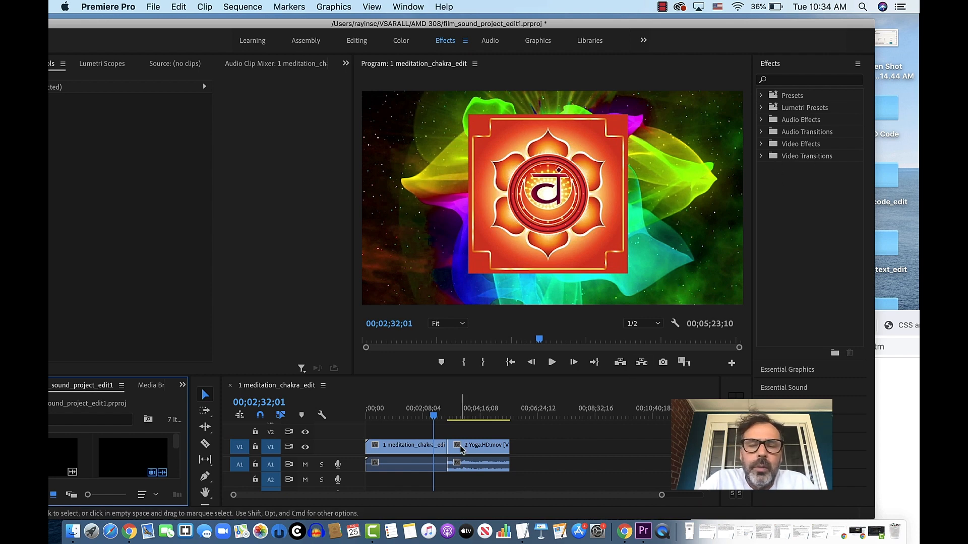
click(438, 417)
mouse_move(438, 417)
mouse_down()
mouse_move(456, 417)
mouse_move(443, 418)
mouse_up()
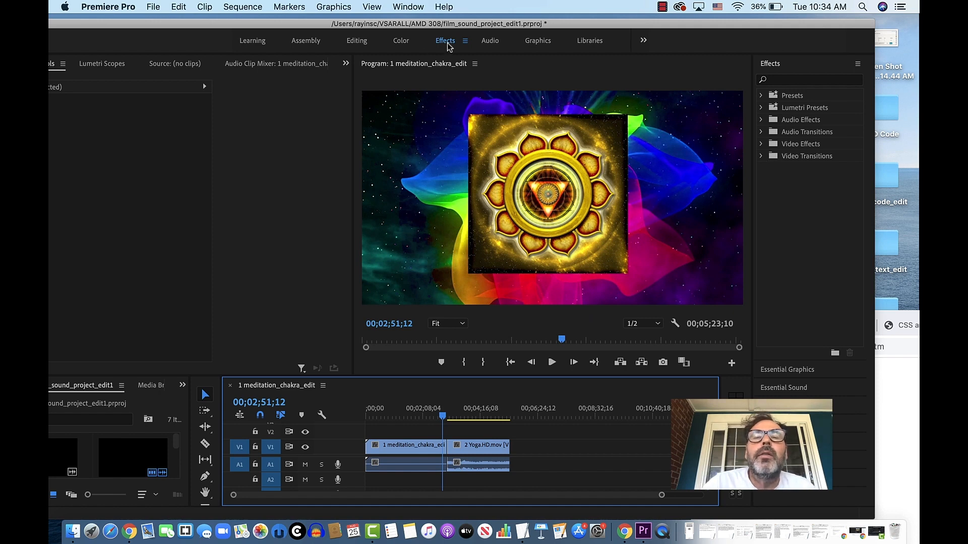
click(761, 157)
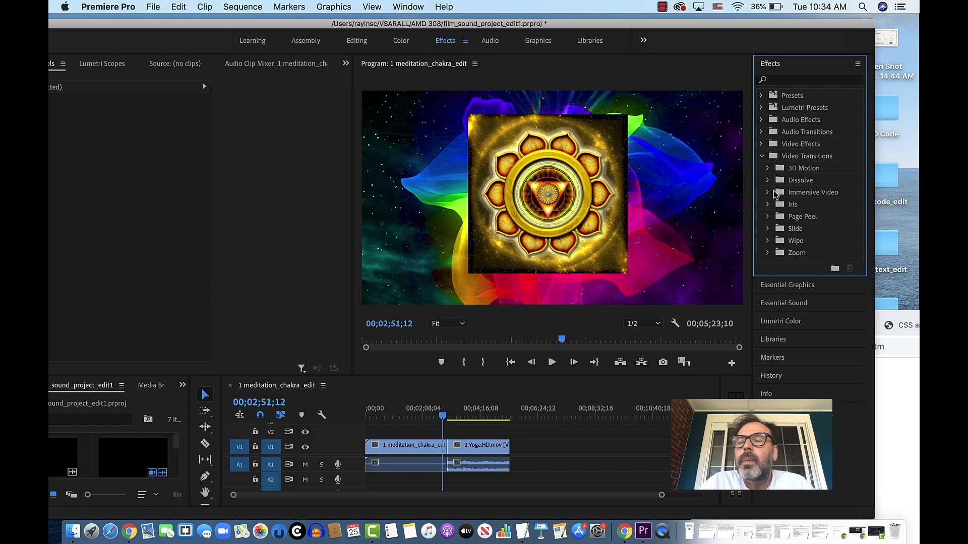
click(767, 181)
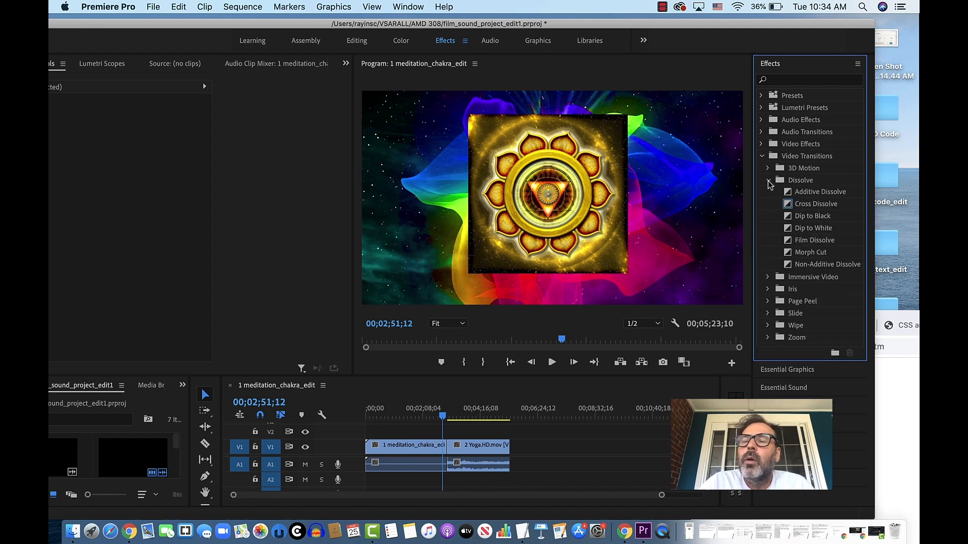
drag(790, 205, 447, 447)
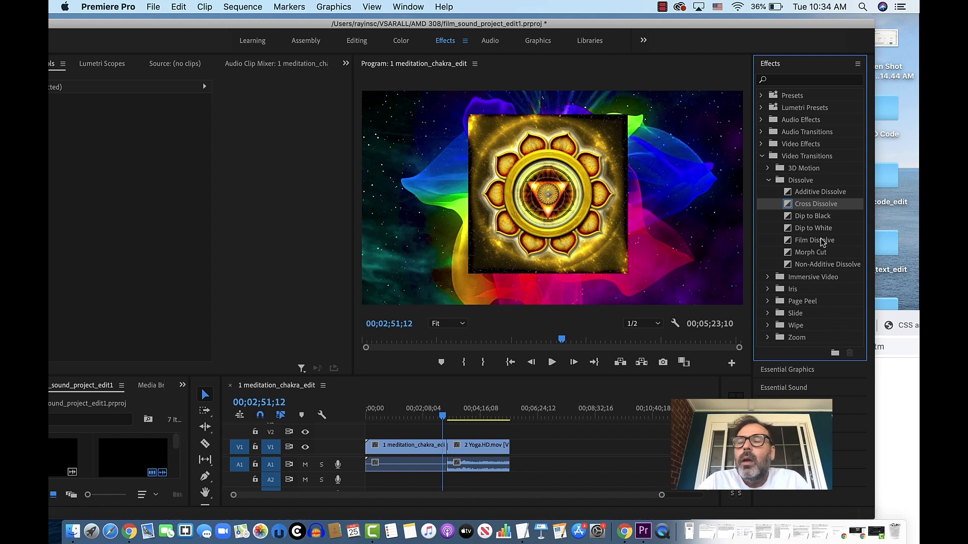
- Apply a Constant Power audio crossfade at the cut between the meditation and yoga clips on A1
click(768, 181)
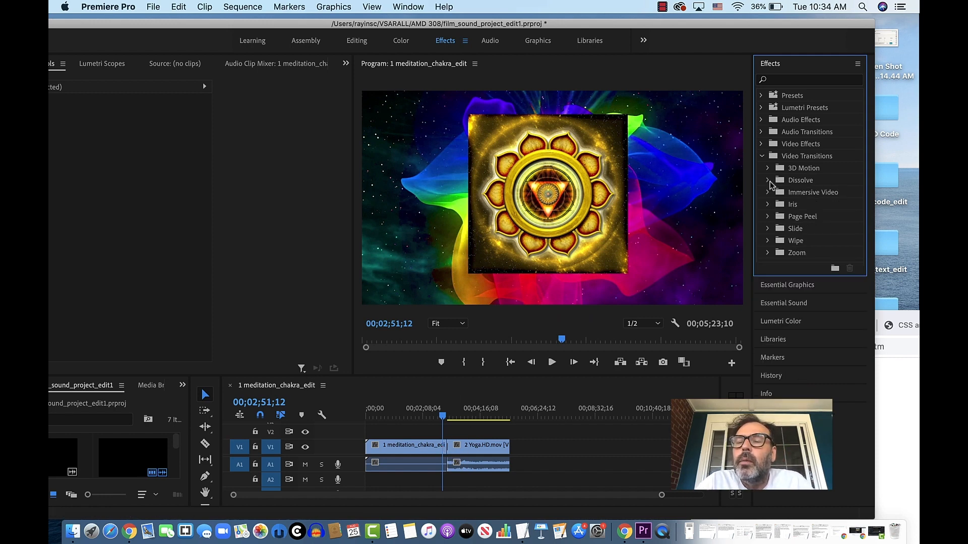
click(763, 157)
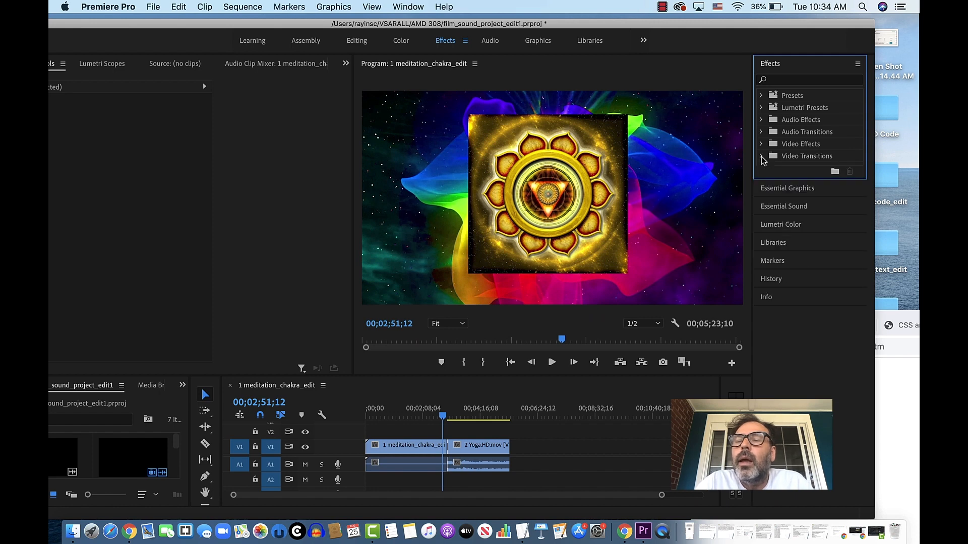
click(761, 133)
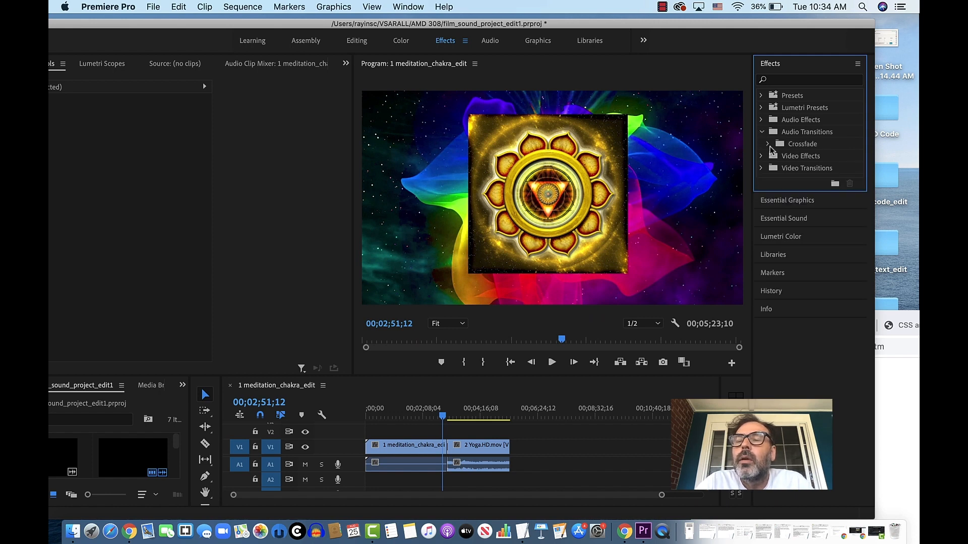
click(768, 145)
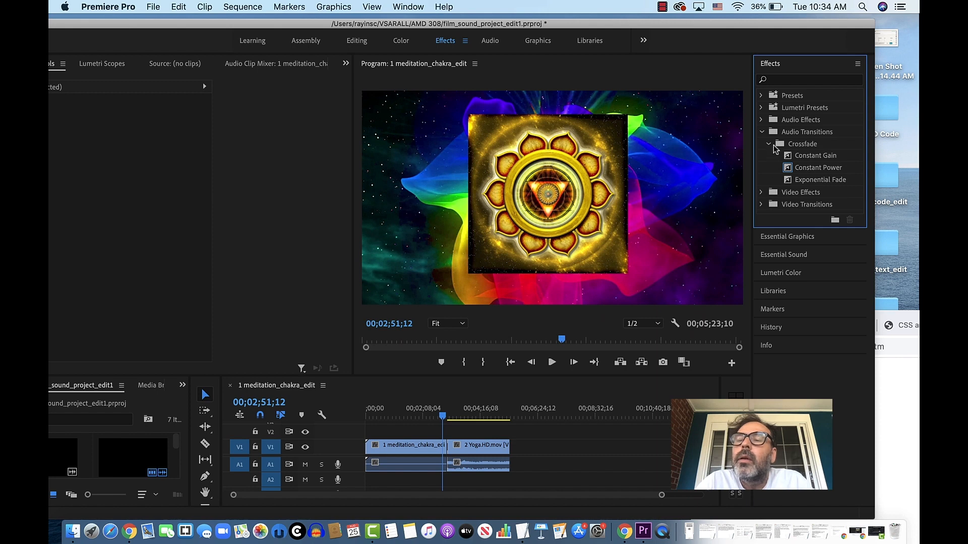
click(796, 168)
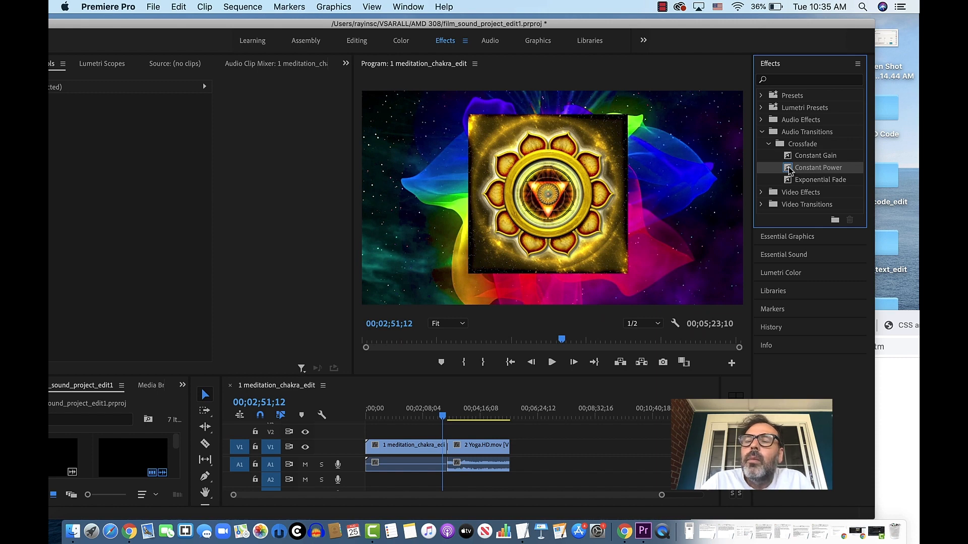
drag(789, 170, 451, 469)
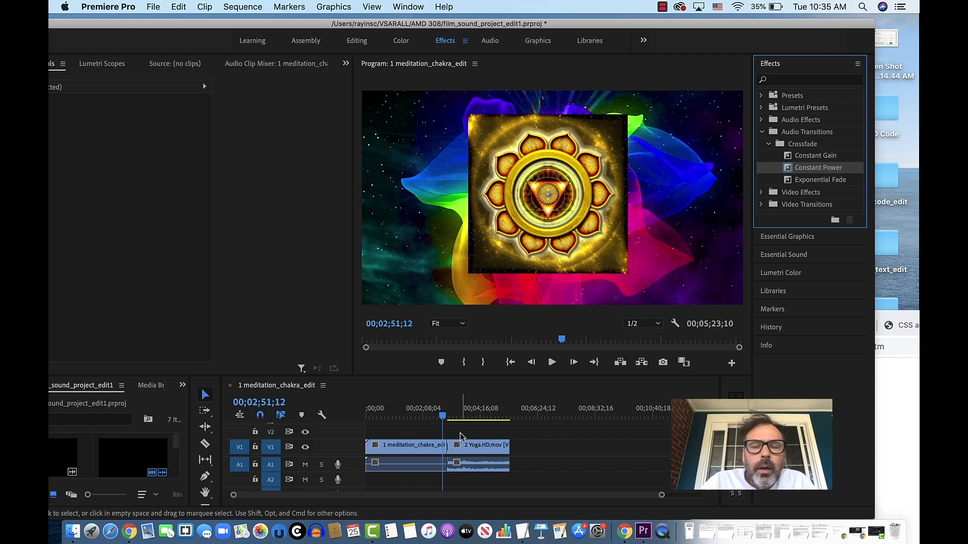
- Return the playhead to 00;00;00;00 and apply an Additive Dissolve video transition at the start of the meditation clip
drag(442, 416, 361, 426)
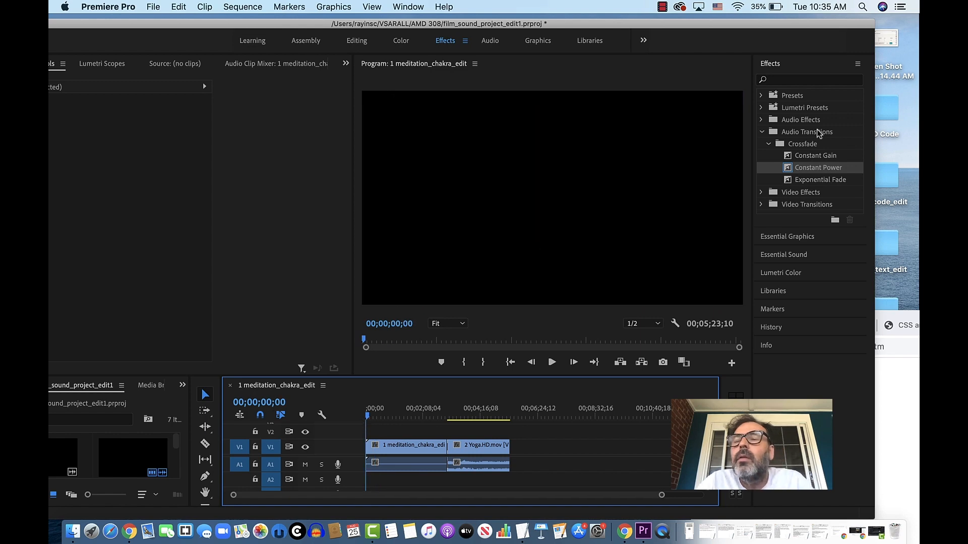
click(763, 132)
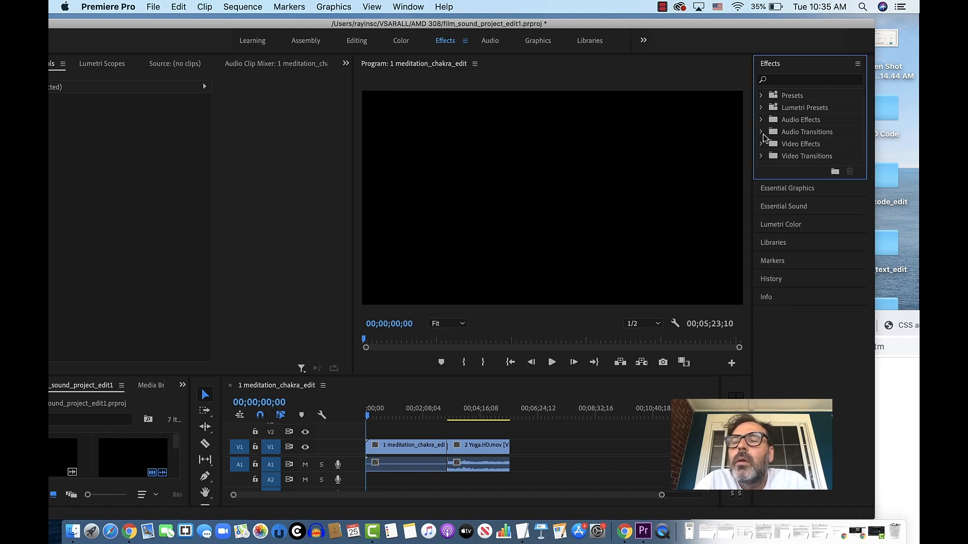
click(762, 156)
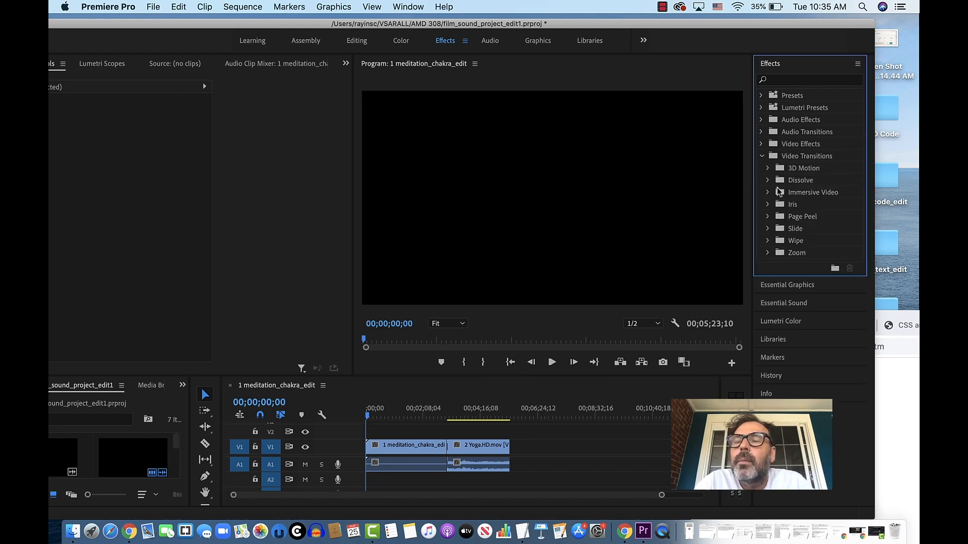
click(767, 180)
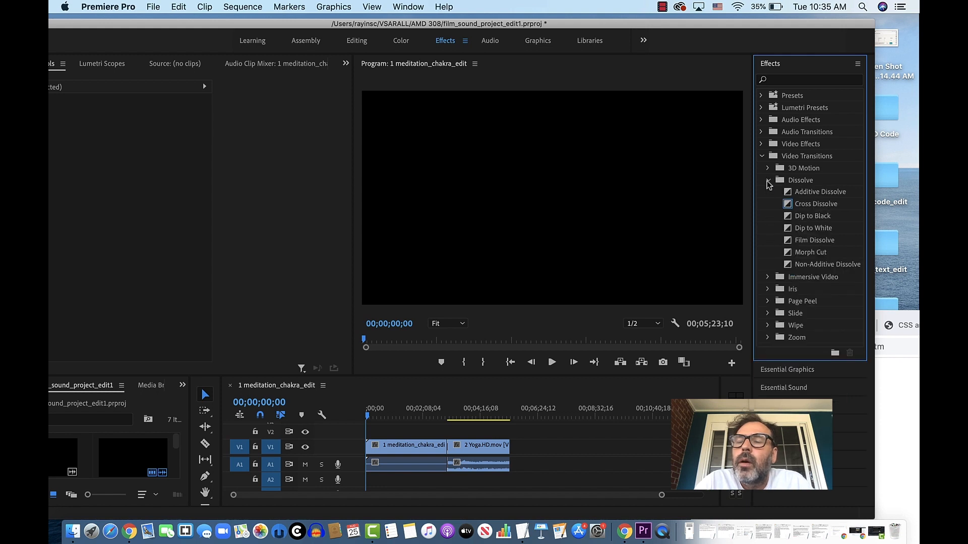
click(788, 195)
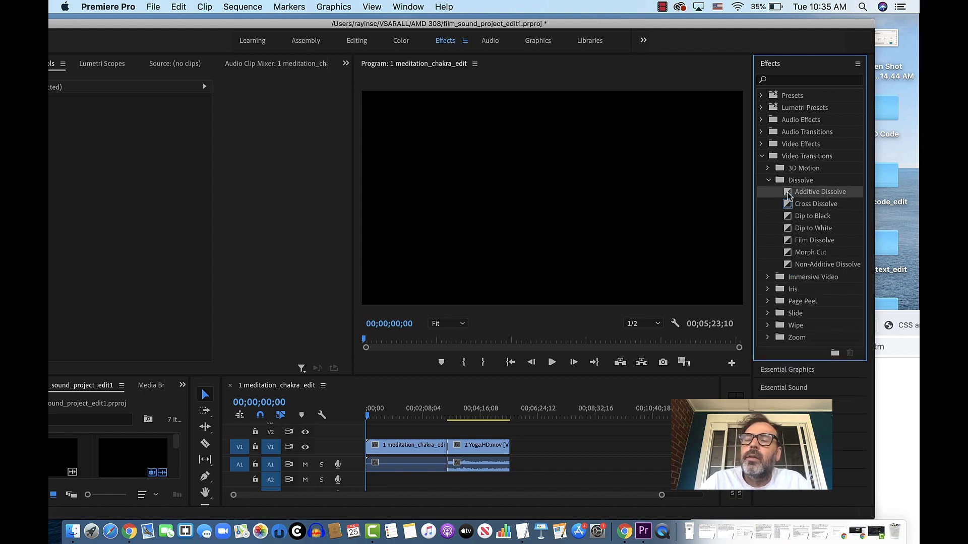
drag(789, 195, 368, 452)
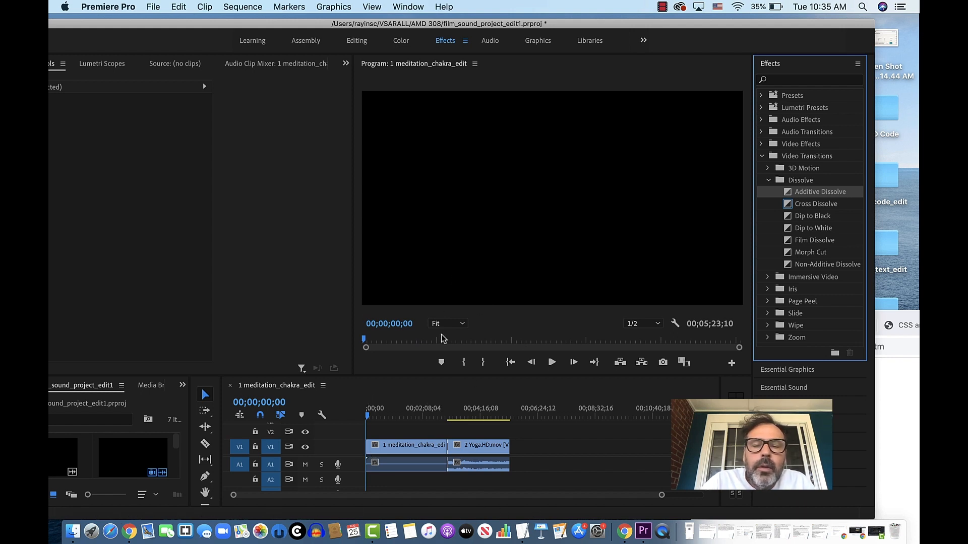
- Make the timeline area taller and zoom in until the two clips span most of its width
drag(448, 375, 443, 317)
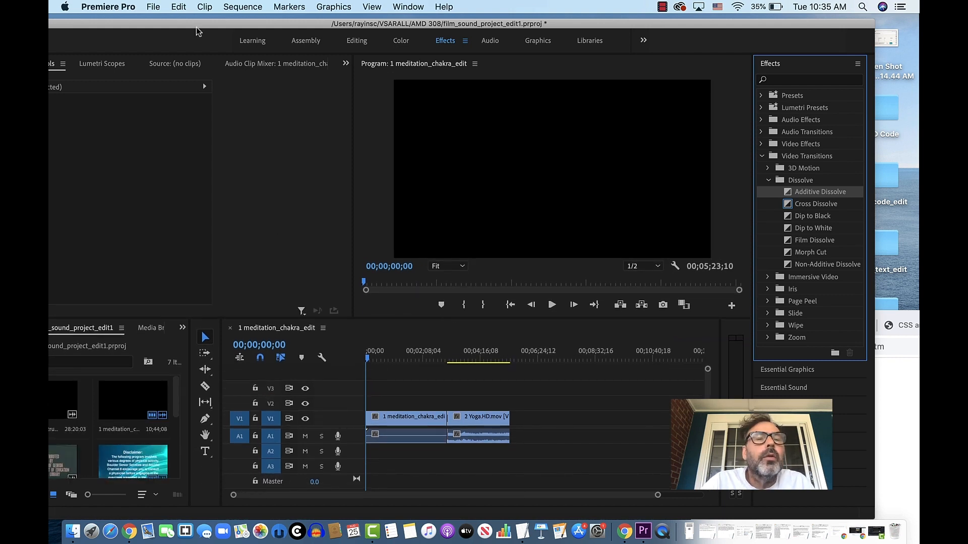
drag(198, 26, 198, 2)
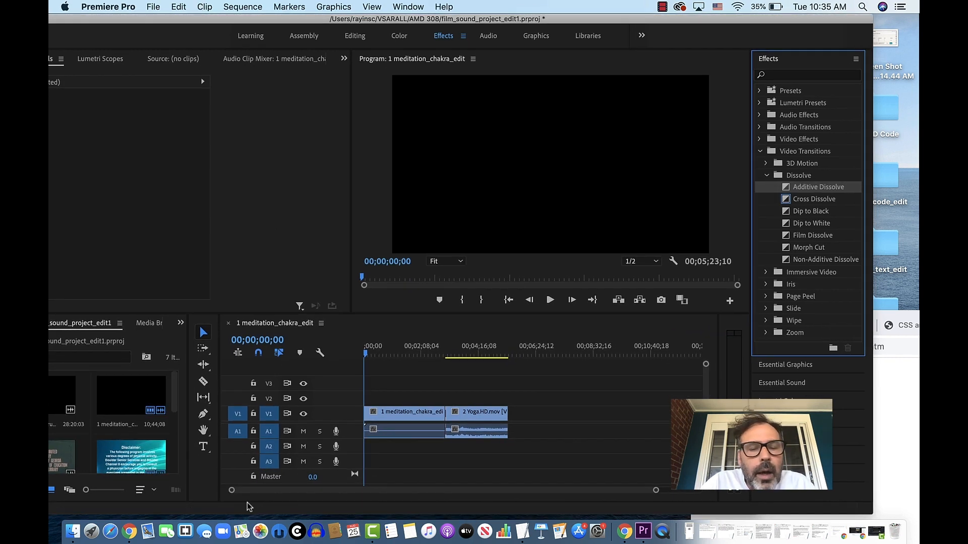
drag(233, 491, 294, 492)
drag(279, 494, 409, 499)
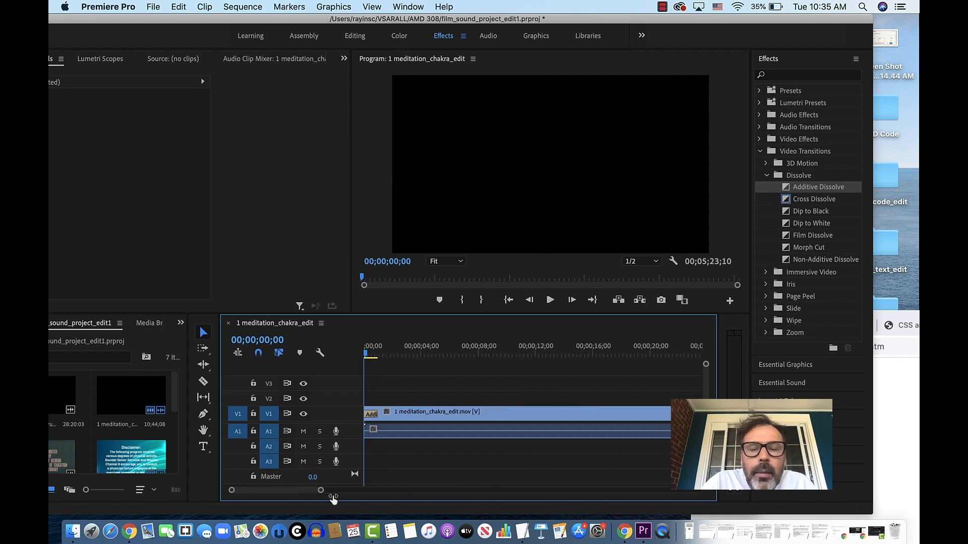
drag(333, 499, 104, 512)
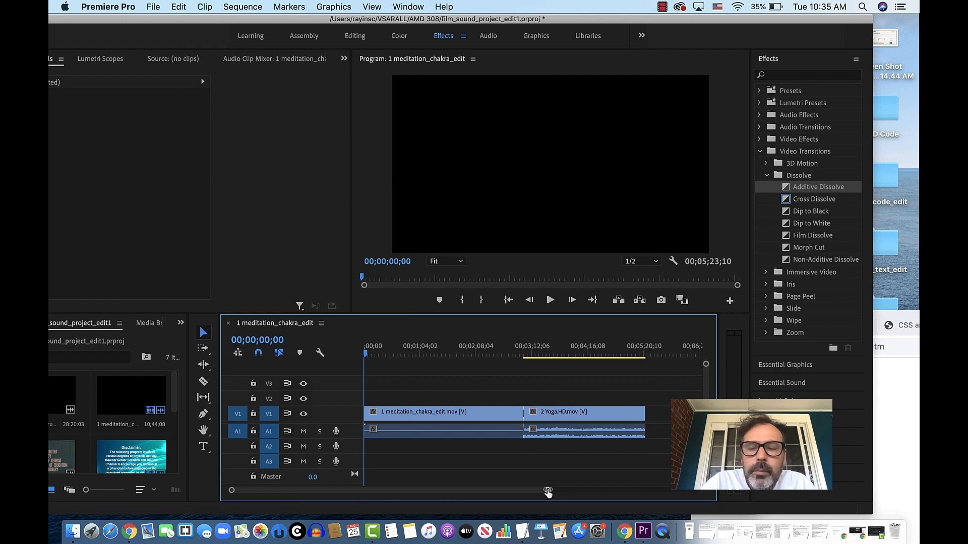
drag(548, 493, 643, 494)
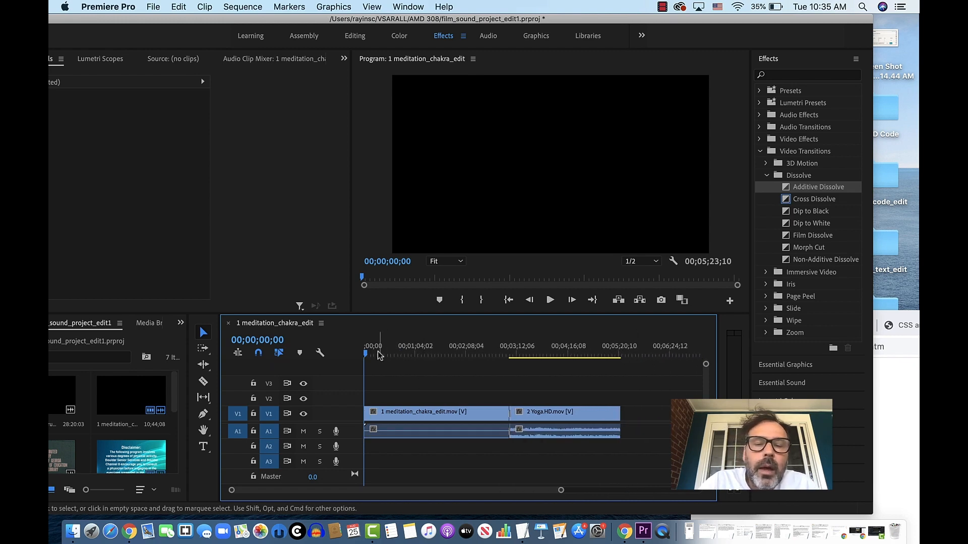
- Play the sequence across the meditation-to-yoga transition, and move the playhead to 00;05;13;28 near the end of the yoga clip
drag(367, 357, 507, 364)
key(space)
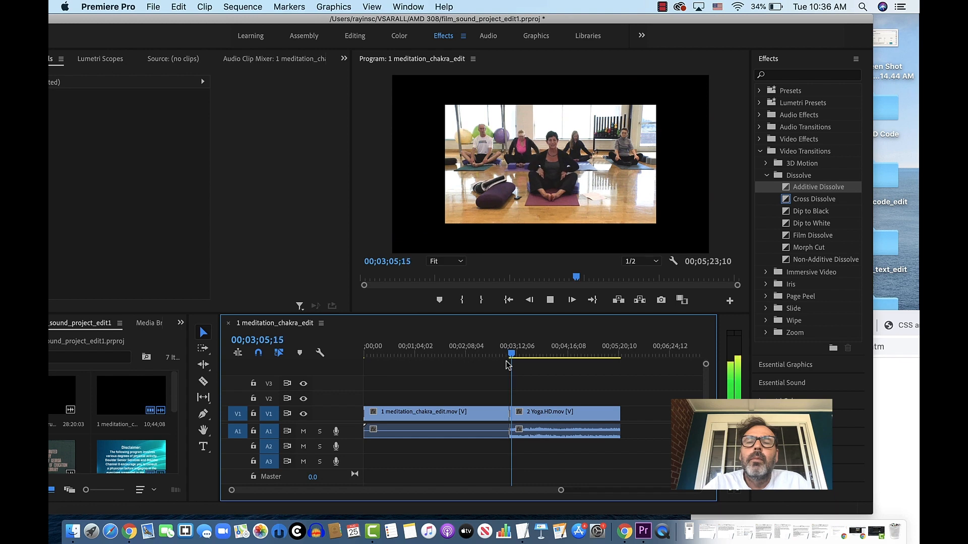
key(space)
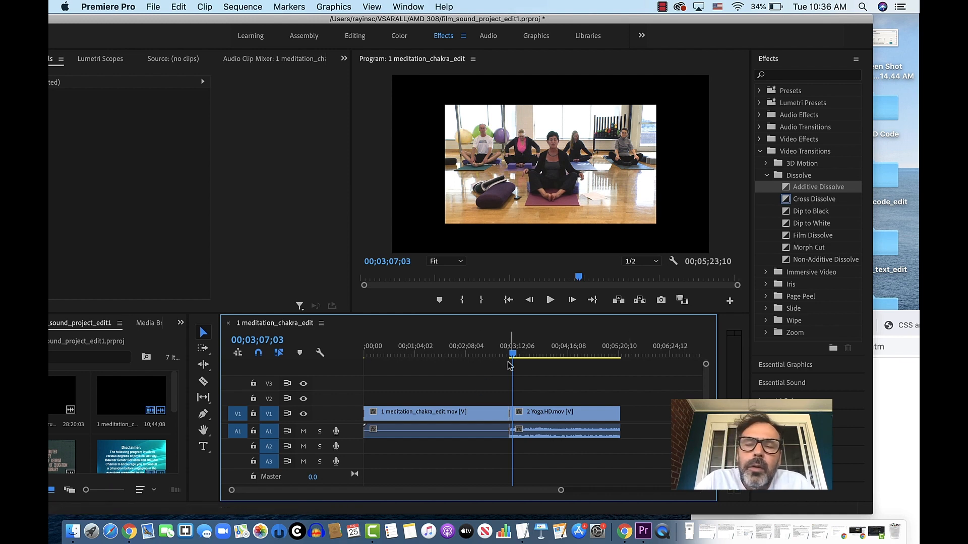
drag(512, 355, 613, 359)
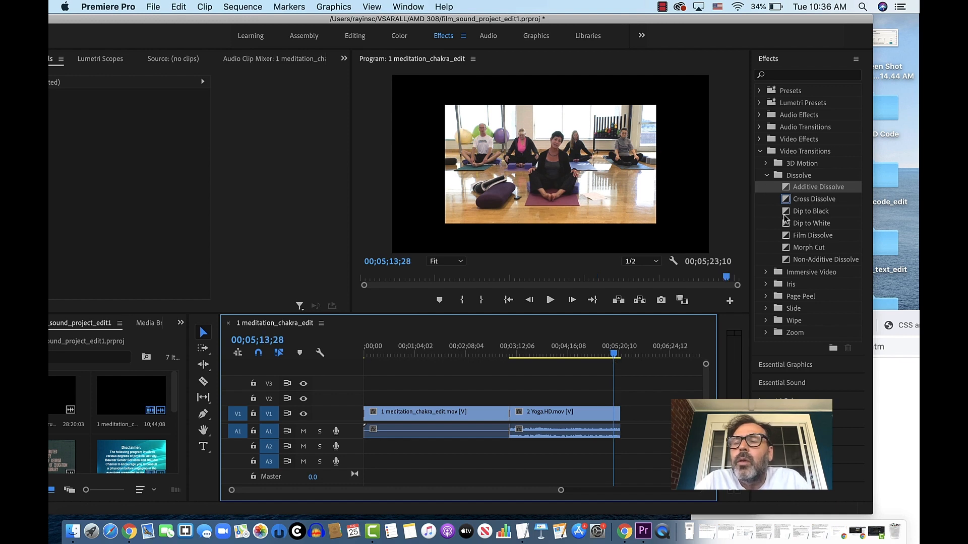